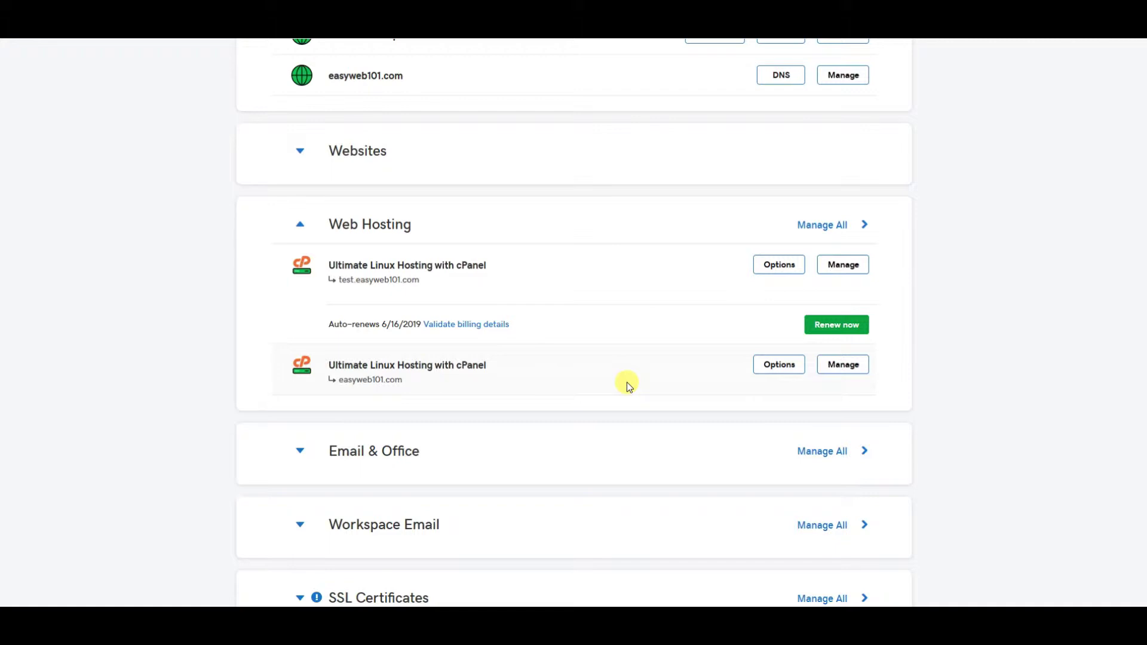
- From GoDaddy's My Products, open cPanel for the easyweb101.com Ultimate Linux Hosting plan
left_click(843, 368)
left_click(852, 367)
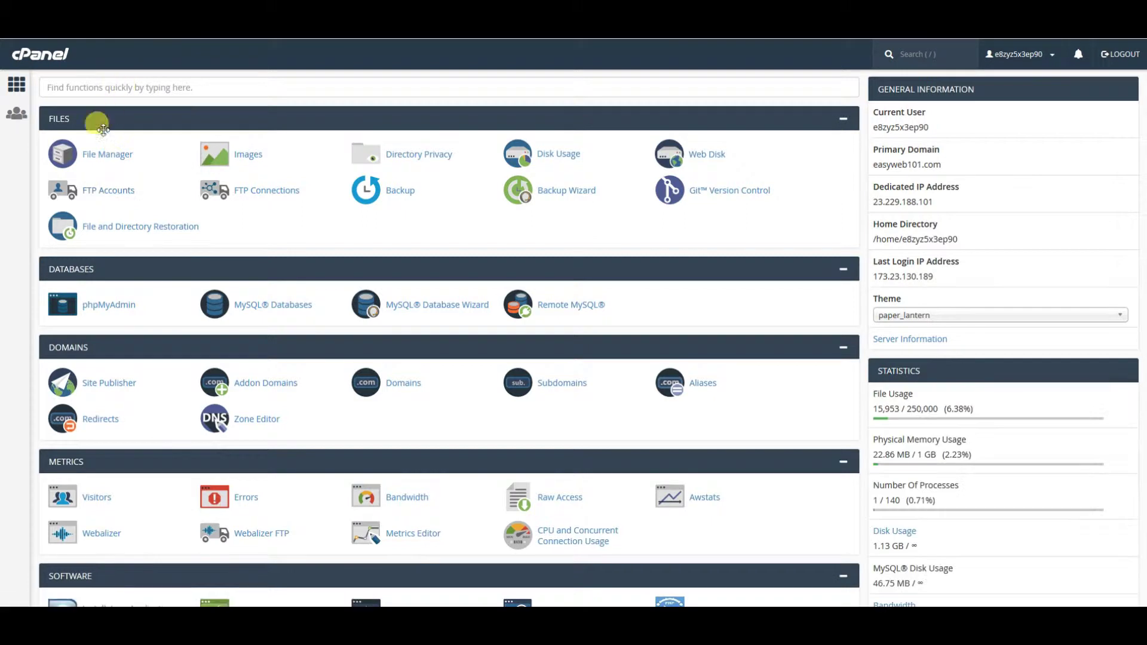
- Open cPanel's Addon Domains page and click into the new domain field
right_click(267, 383)
left_click(281, 388)
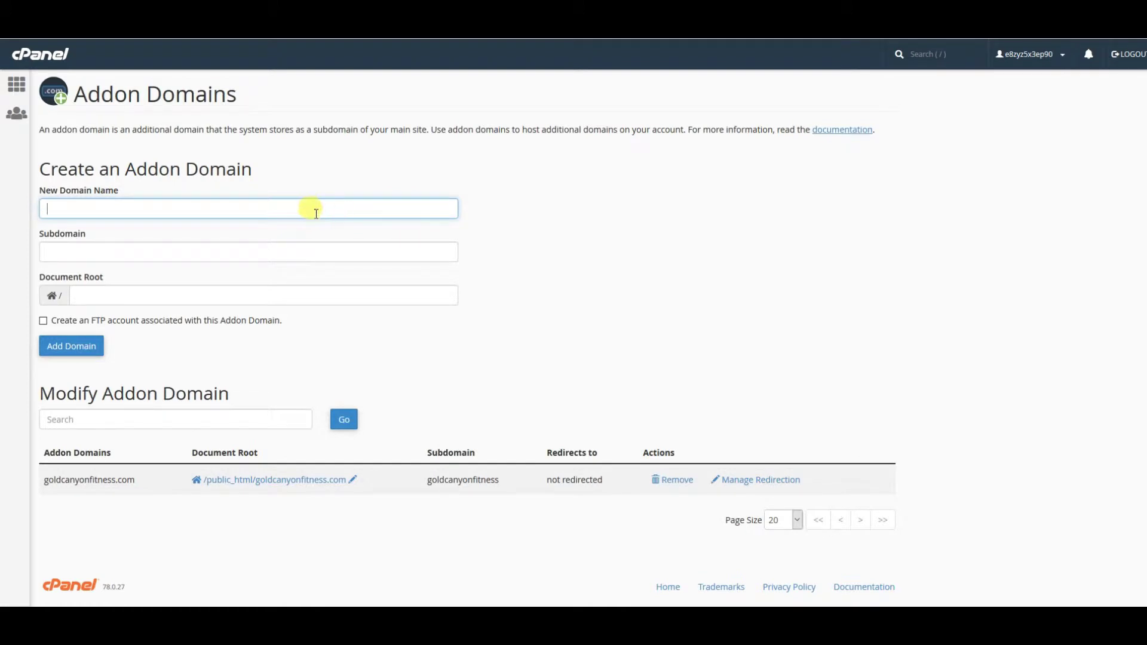
left_click(254, 207)
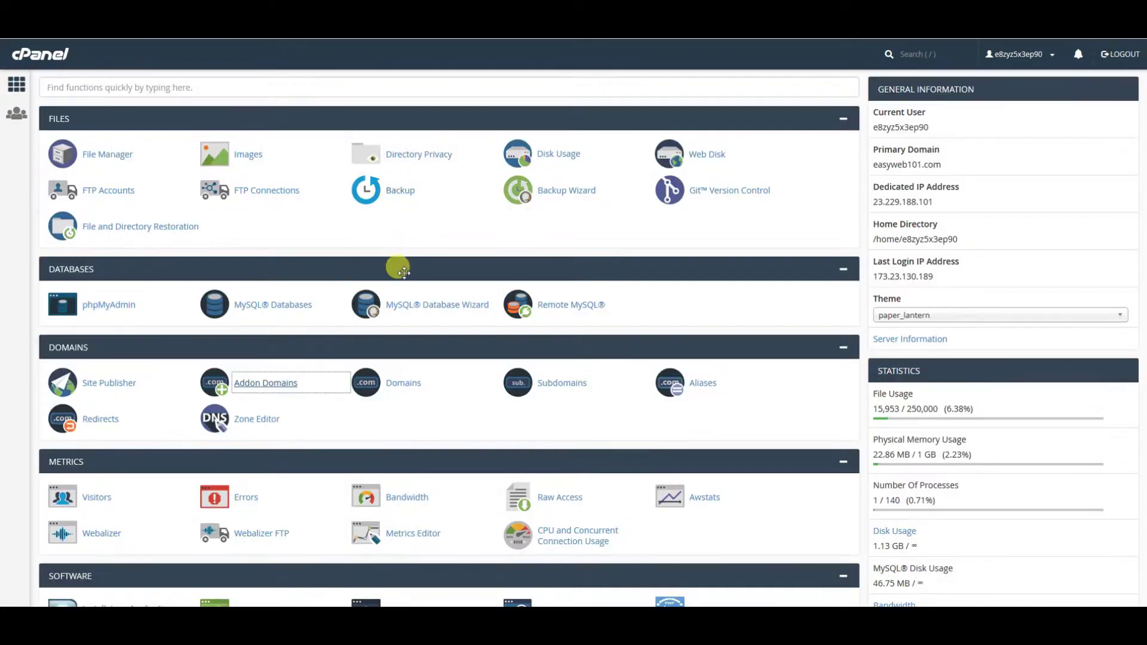
- Create subdomain 'clone' on easyweb101.com with document root public_html/clone.easyweb101.com
left_click(564, 383)
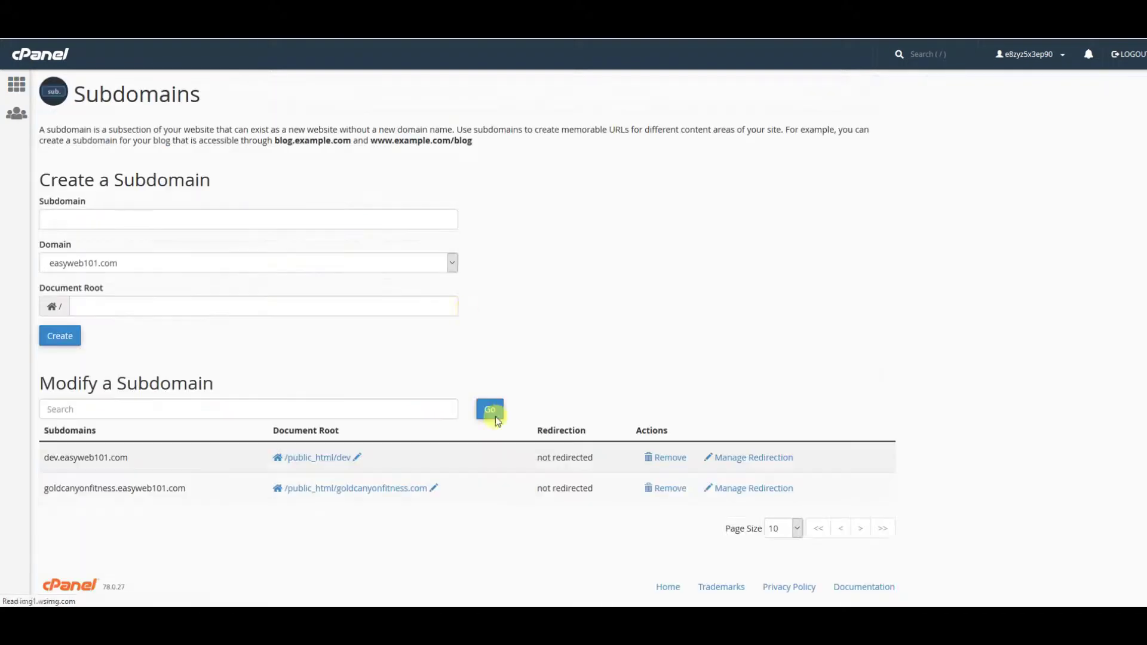
left_click(120, 218)
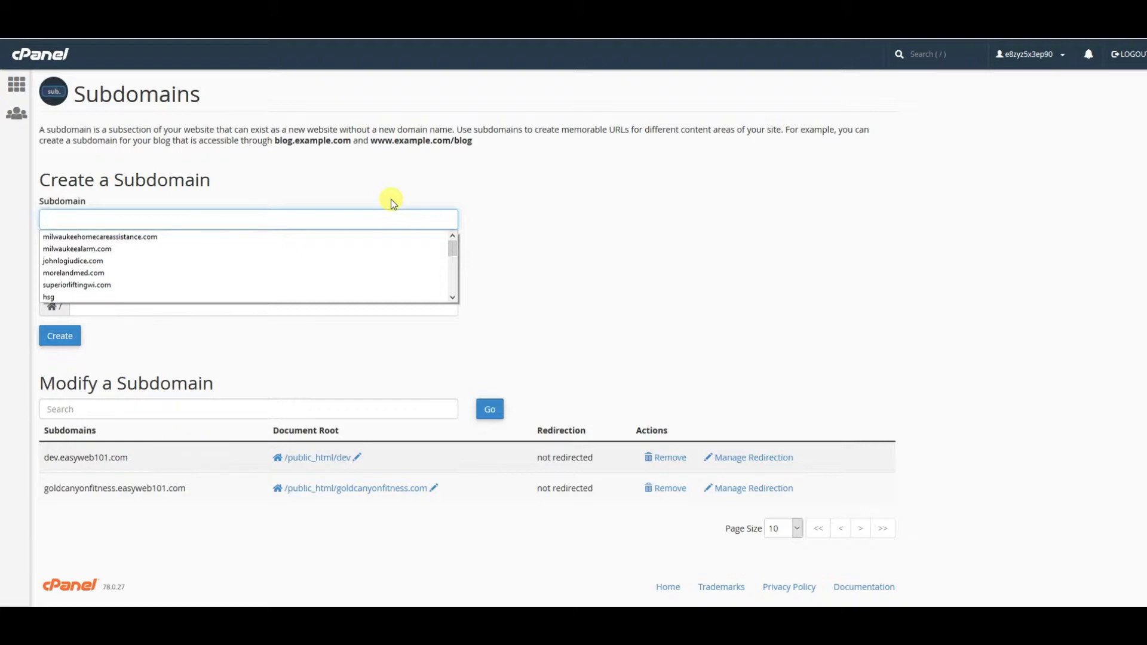
type("clone")
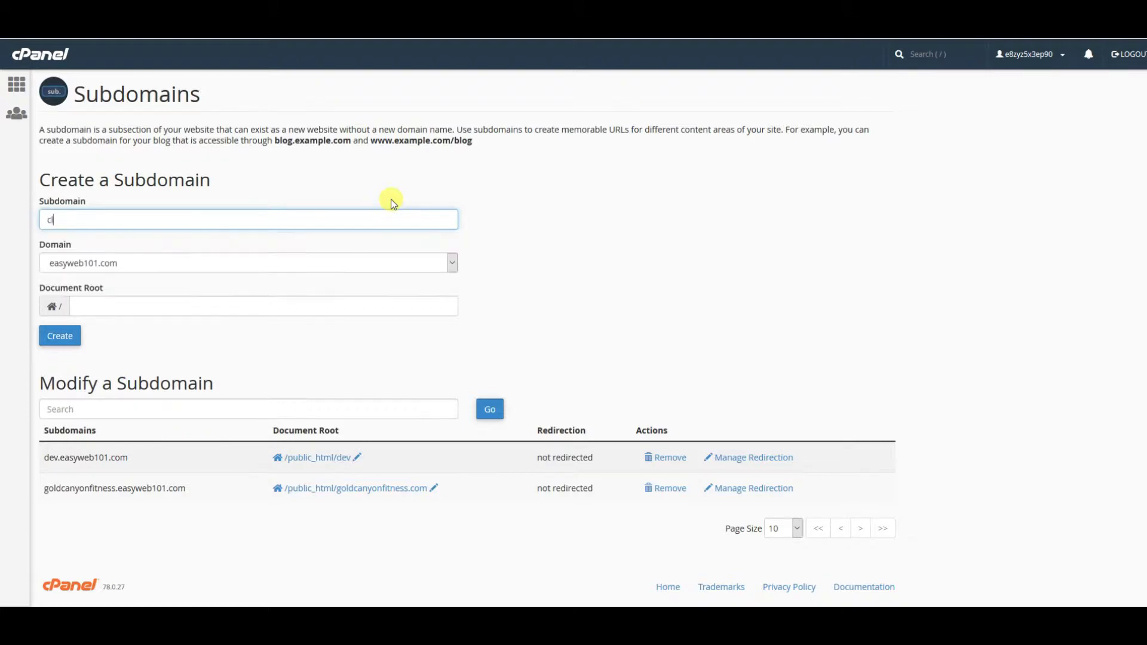
left_click(508, 177)
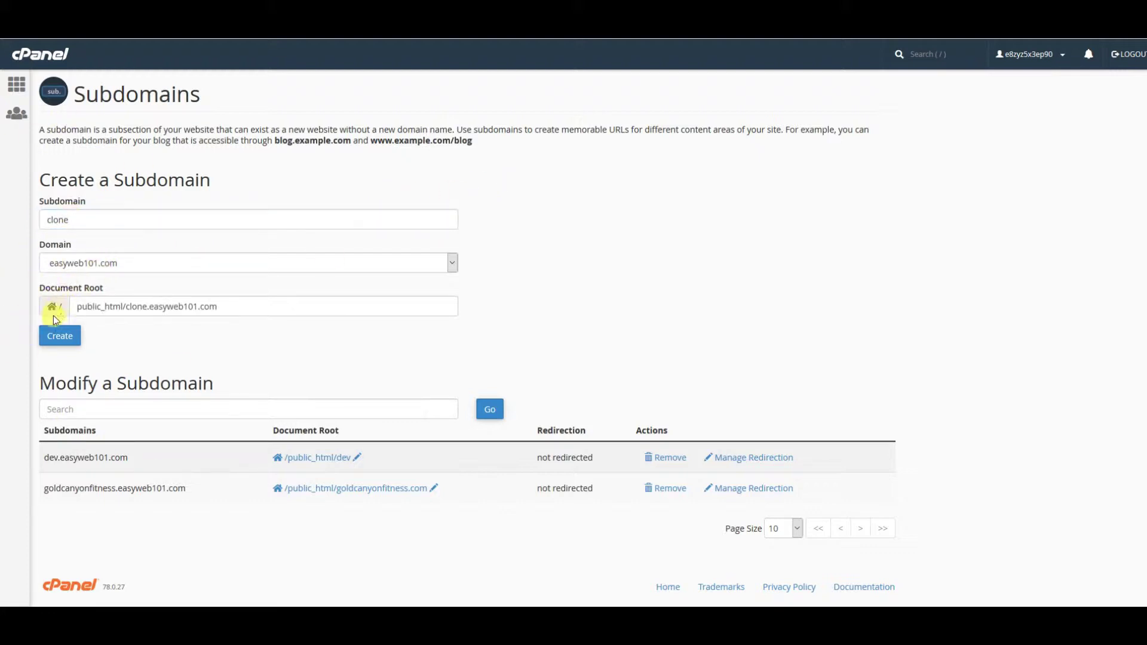
left_click(62, 340)
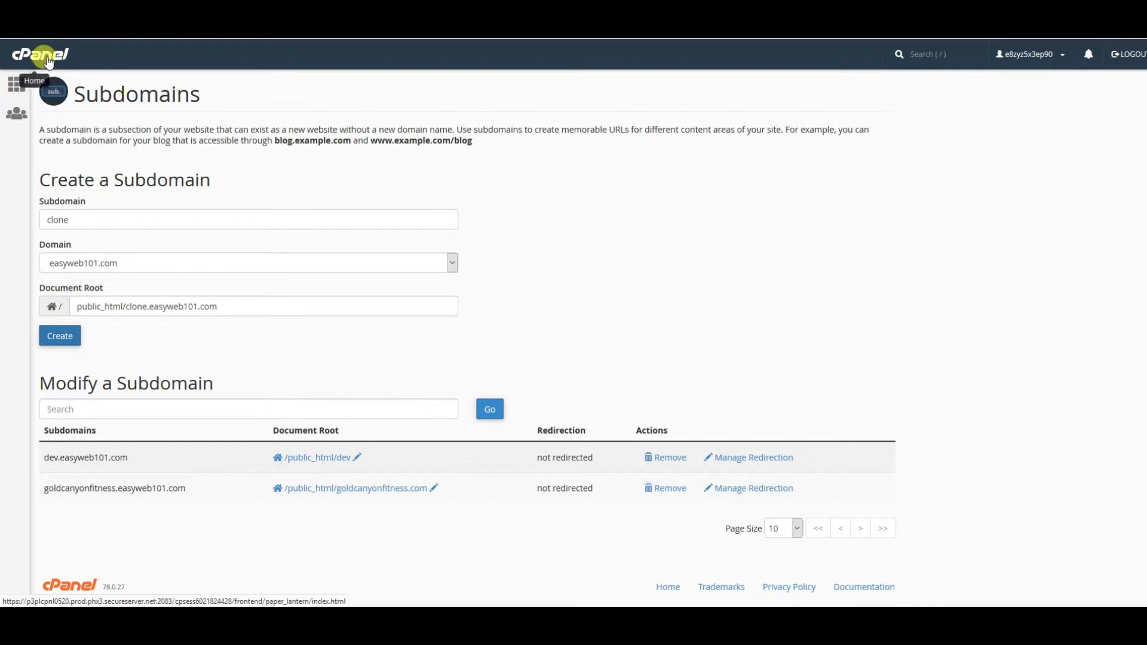
- Return to cPanel home, search 'install' and open Installatron Applications Installer
right_click(125, 55)
key("Escape")
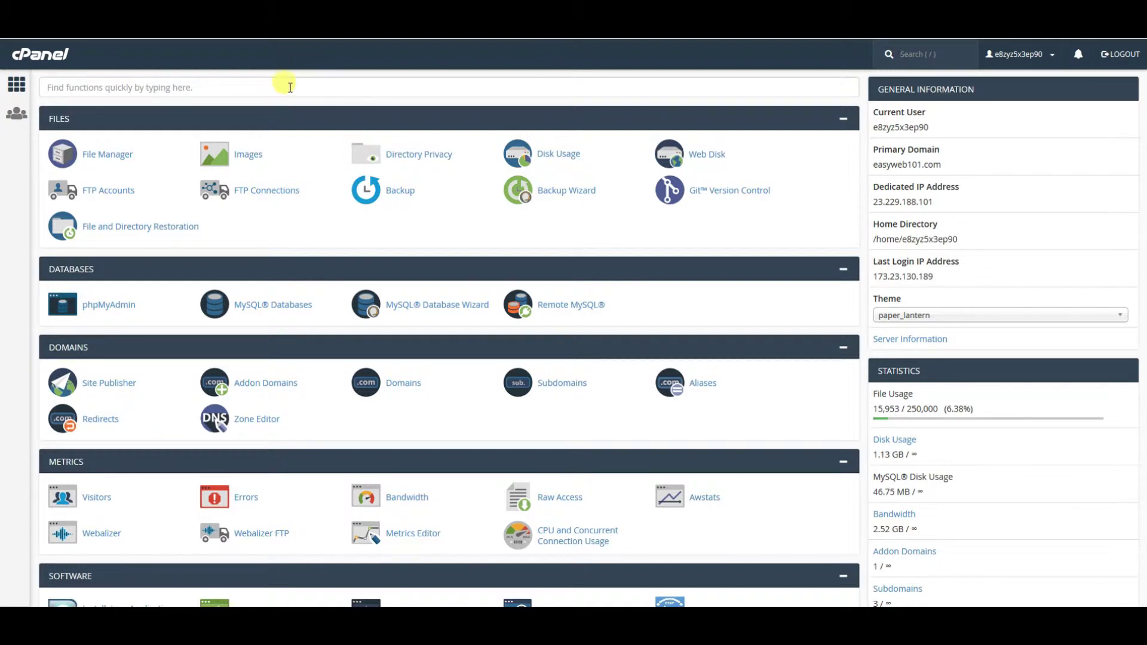
left_click(118, 89)
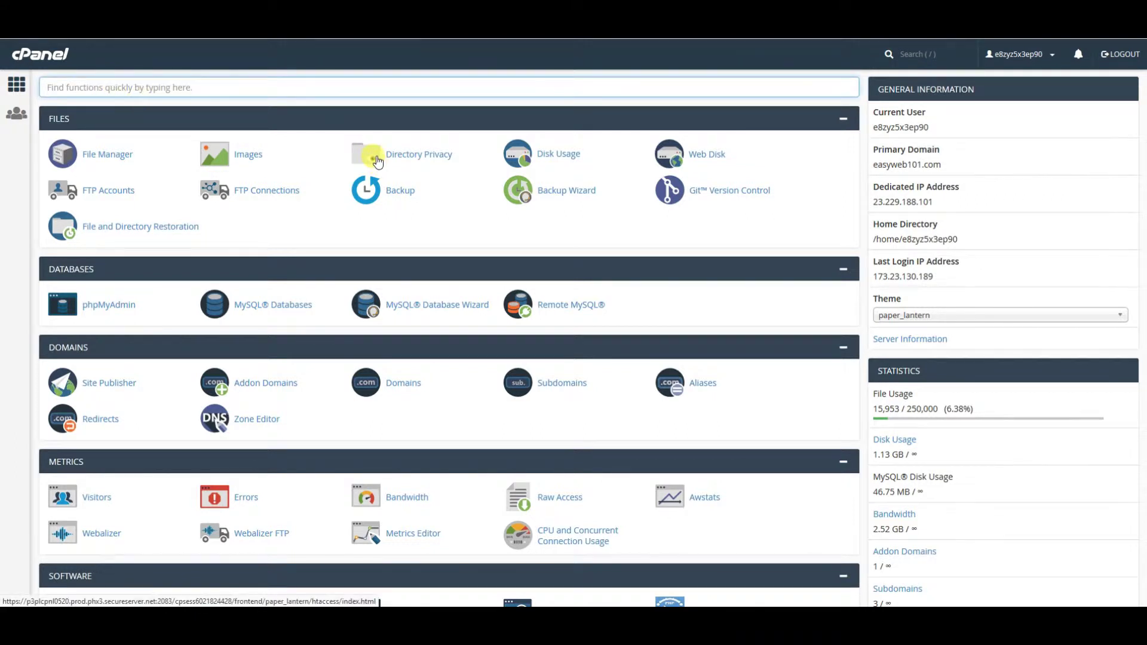
type("install")
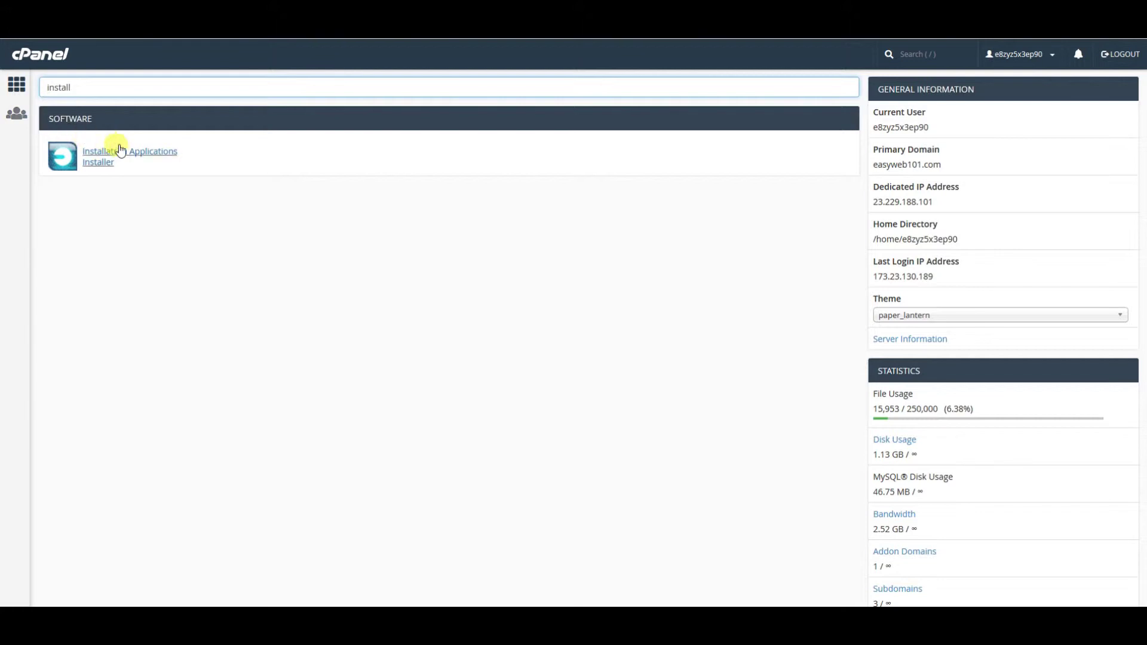
left_click(99, 162)
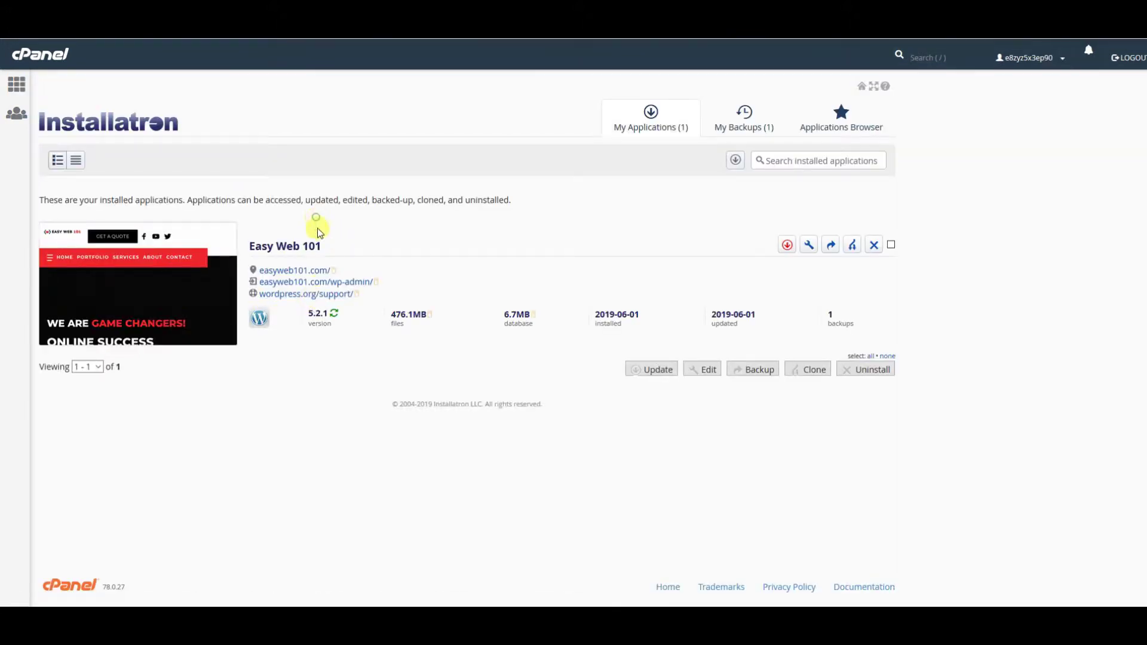
left_click_drag(72, 201, 571, 374)
left_click(505, 365)
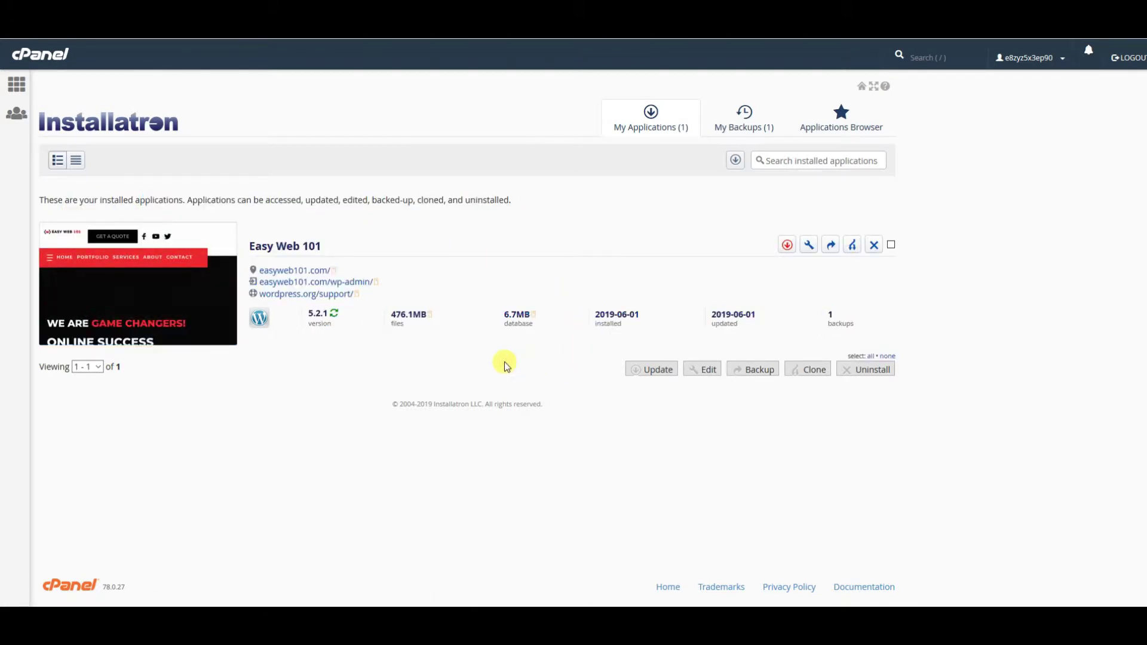
left_click(854, 246)
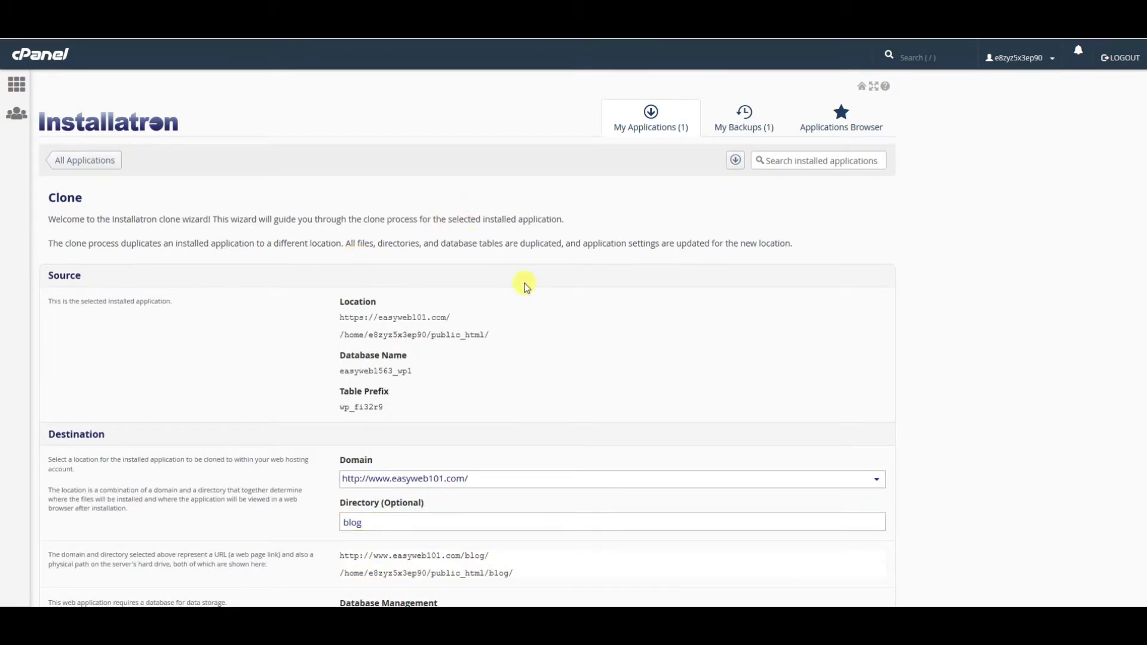
- Choose clone.easyweb101.com from the Destination Domain list for the Easy Web 101 clone
scroll(525, 281, "down", 1)
scroll(536, 261, "down", 1)
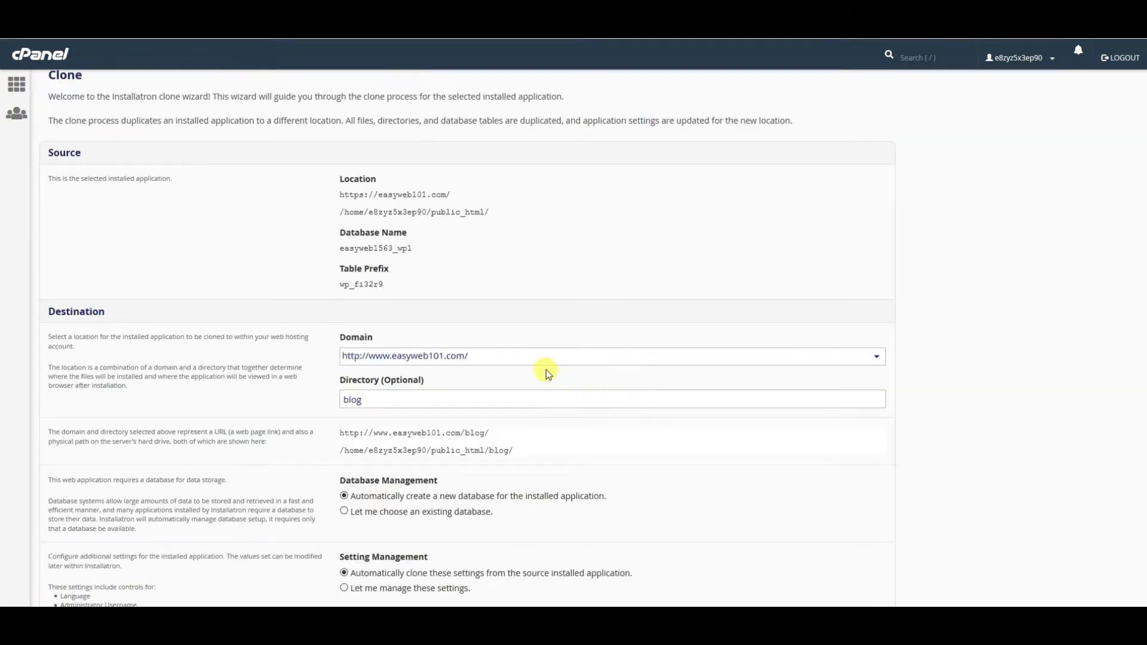
left_click(500, 356)
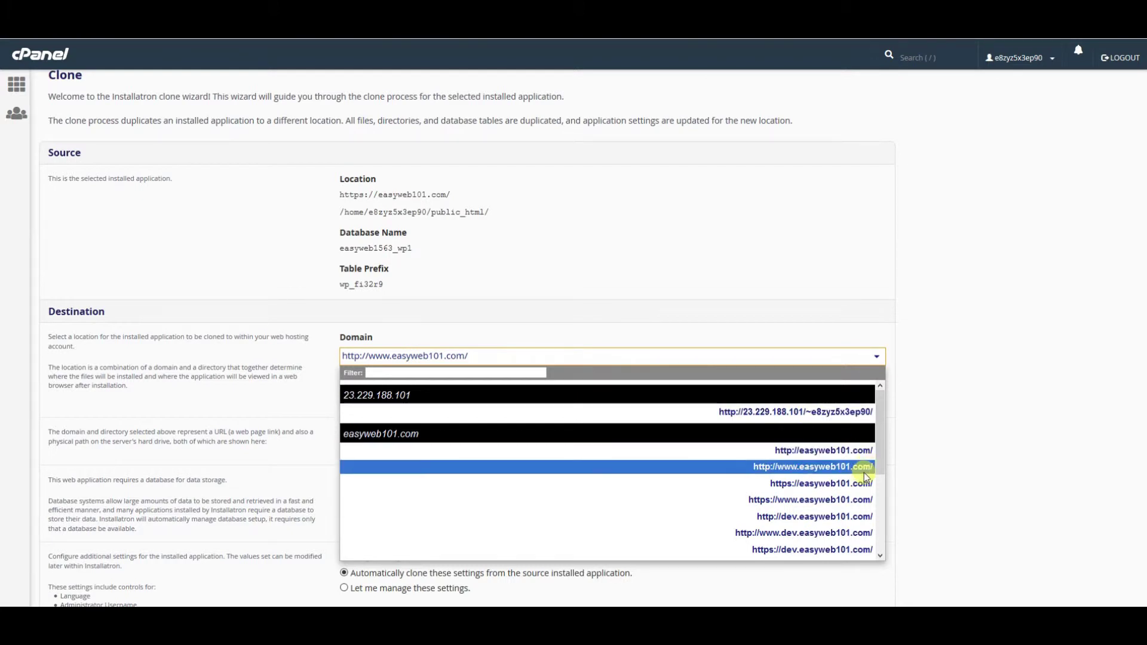
scroll(857, 473, "down", 3)
scroll(851, 483, "down", 1)
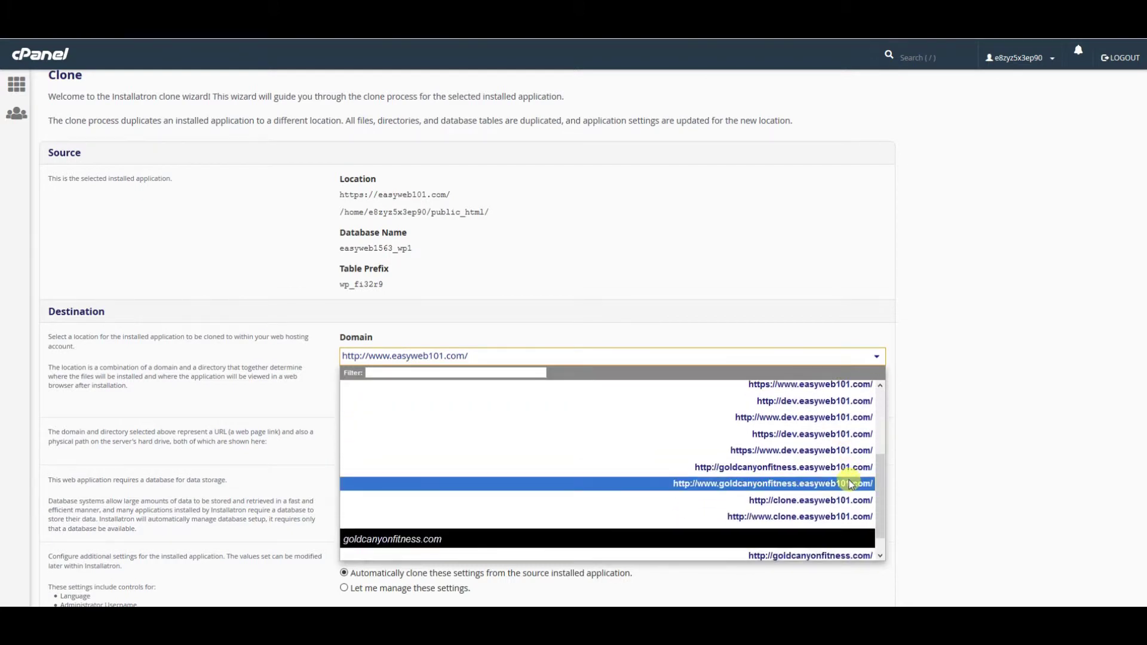
scroll(850, 482, "down", 1)
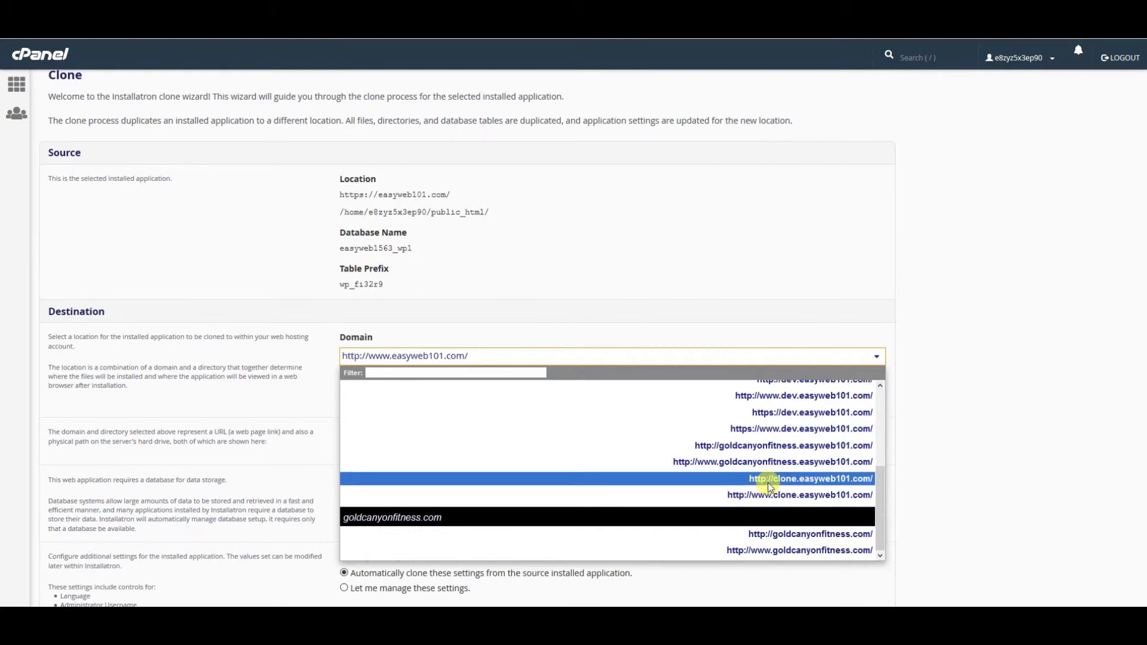
left_click(768, 482)
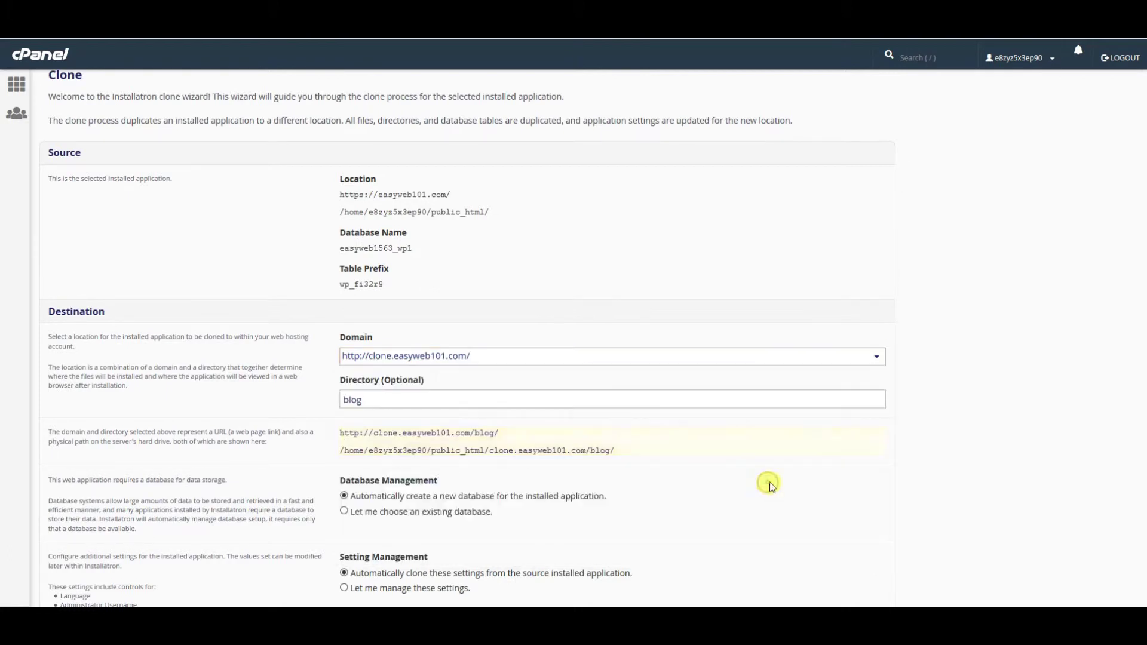
double_click(379, 398)
key("BackSpace")
left_click(256, 307)
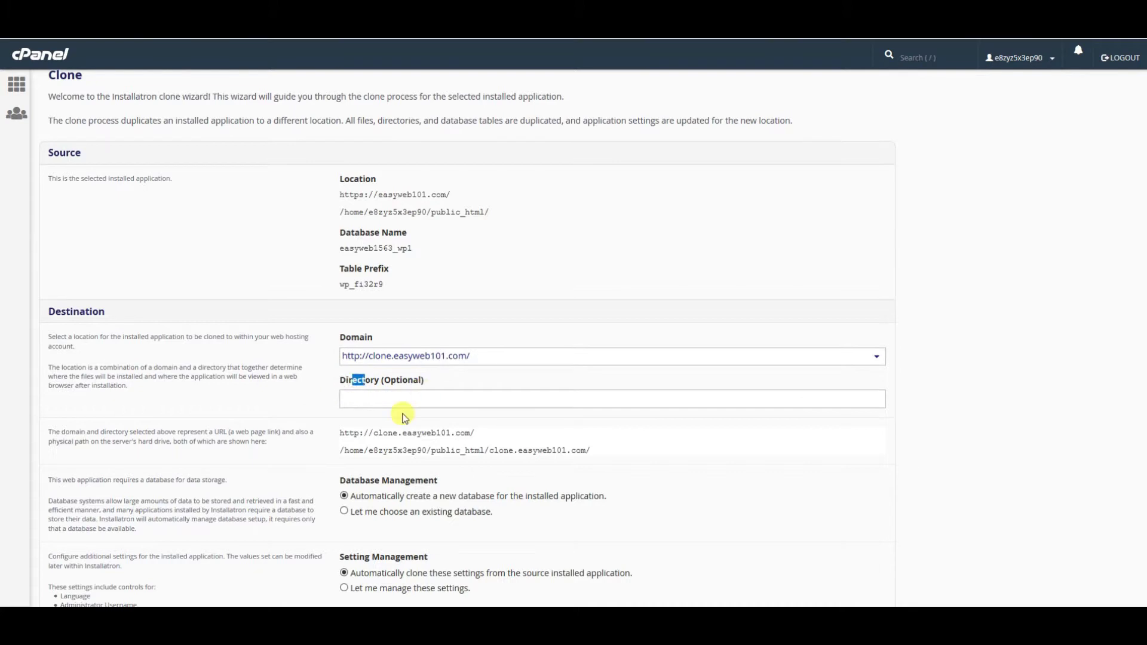
left_click(383, 395)
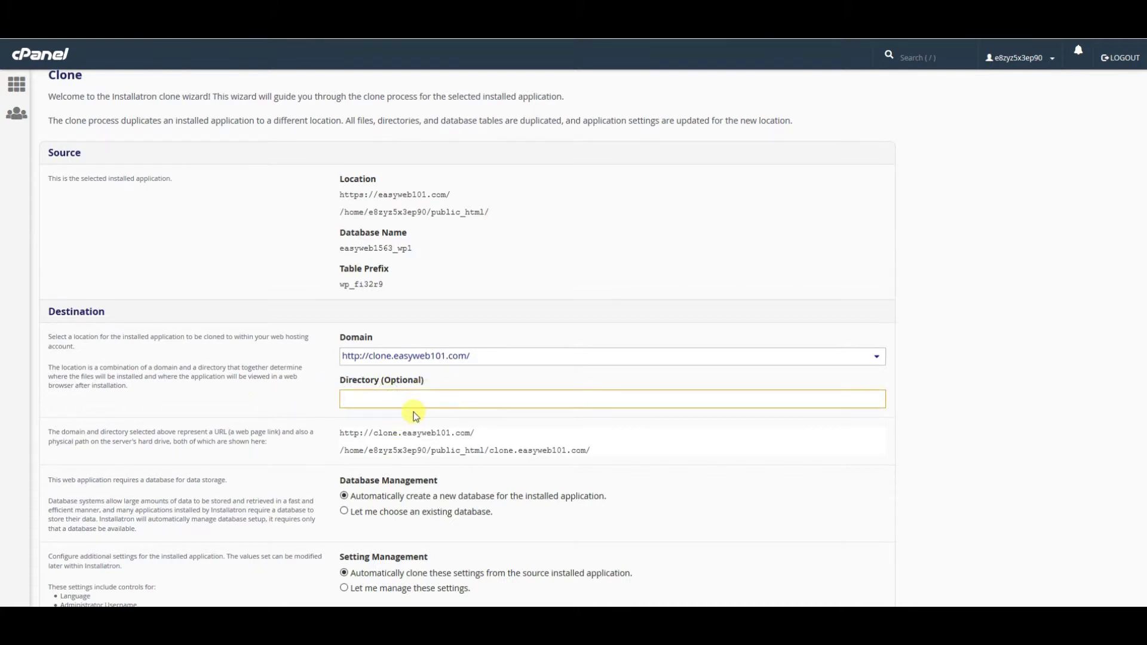
type("blog")
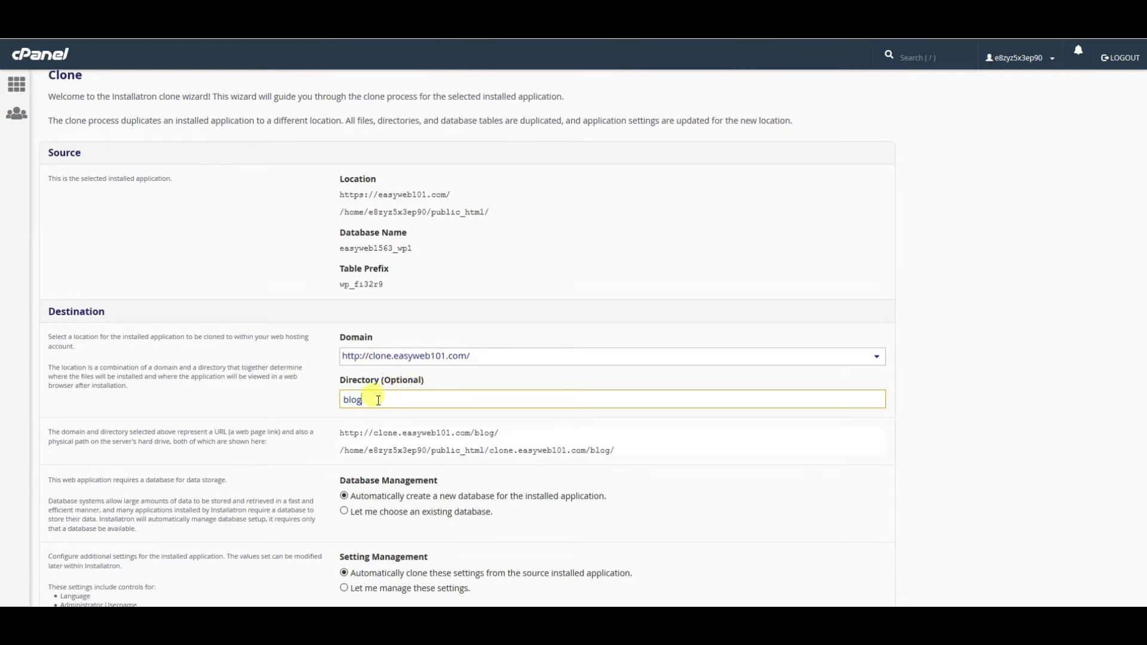
left_click_drag(375, 400, 233, 388)
key("BackSpace")
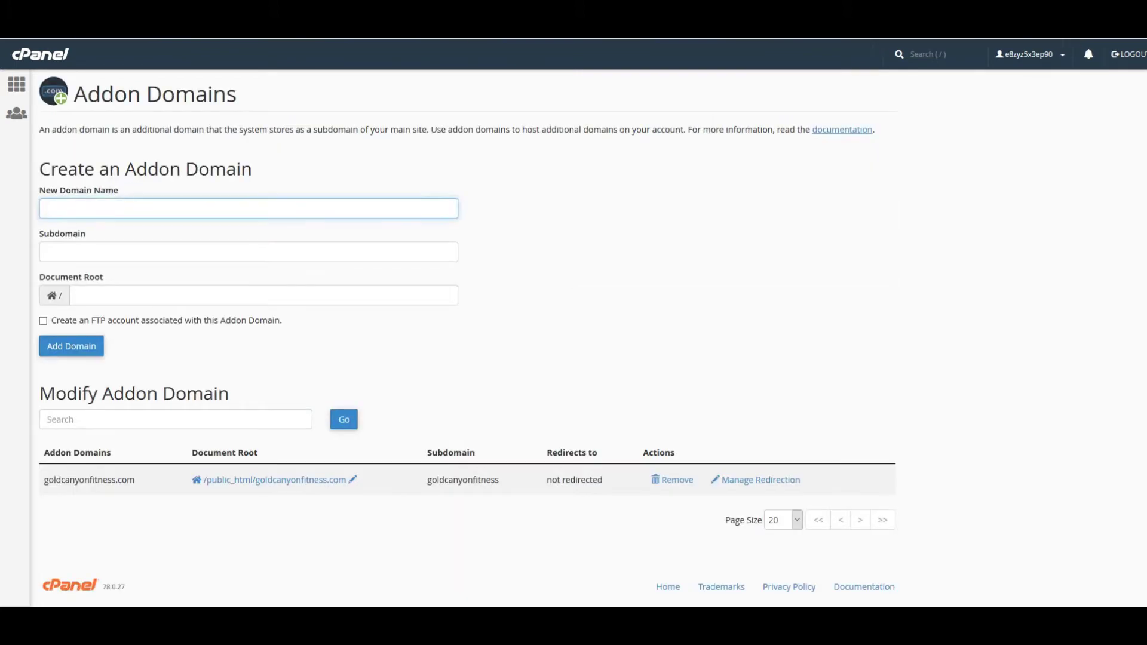
- Load and scroll the live easyweb101.com homepage, then select the address bar for the clone
type("easyweb101.")
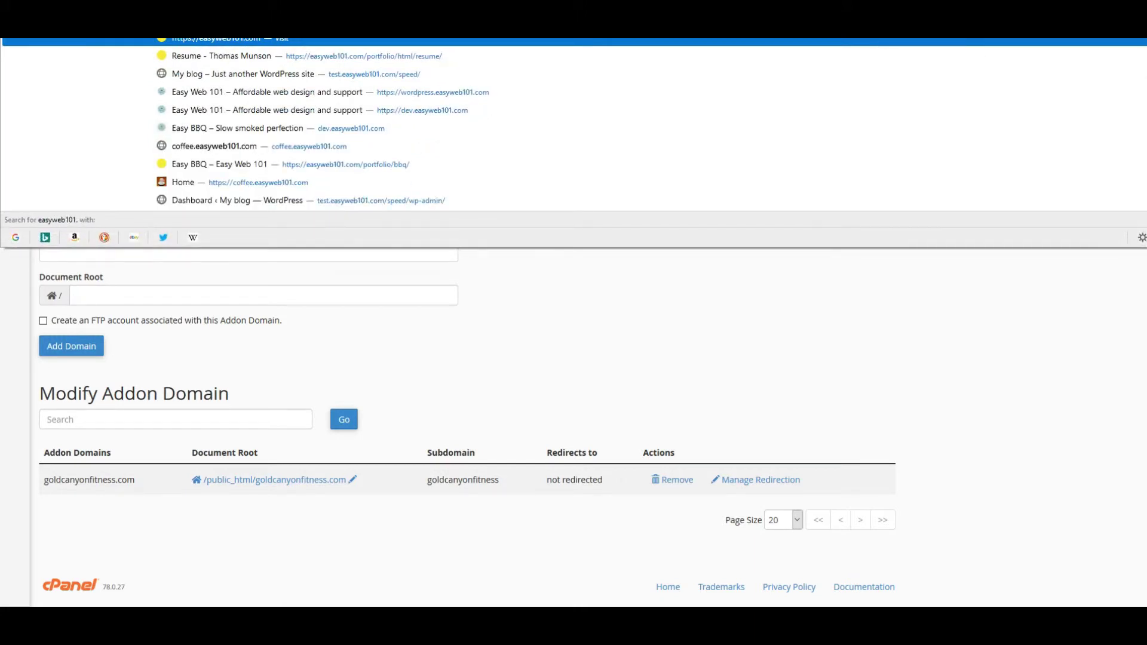
key("Return")
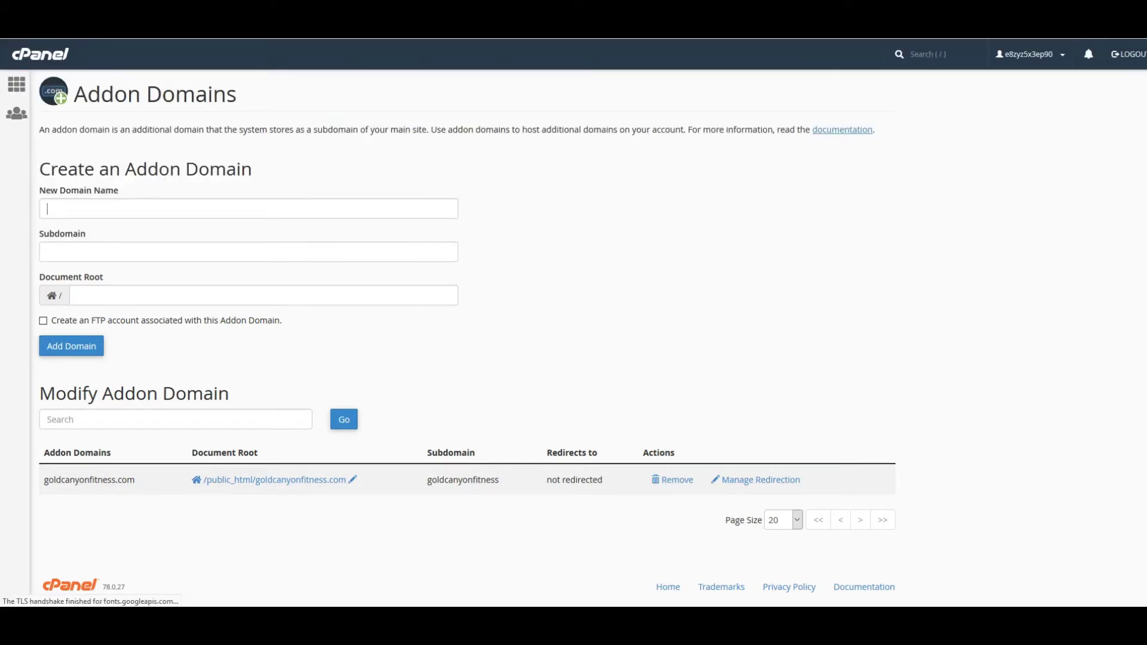
scroll(438, 128, "down", 15)
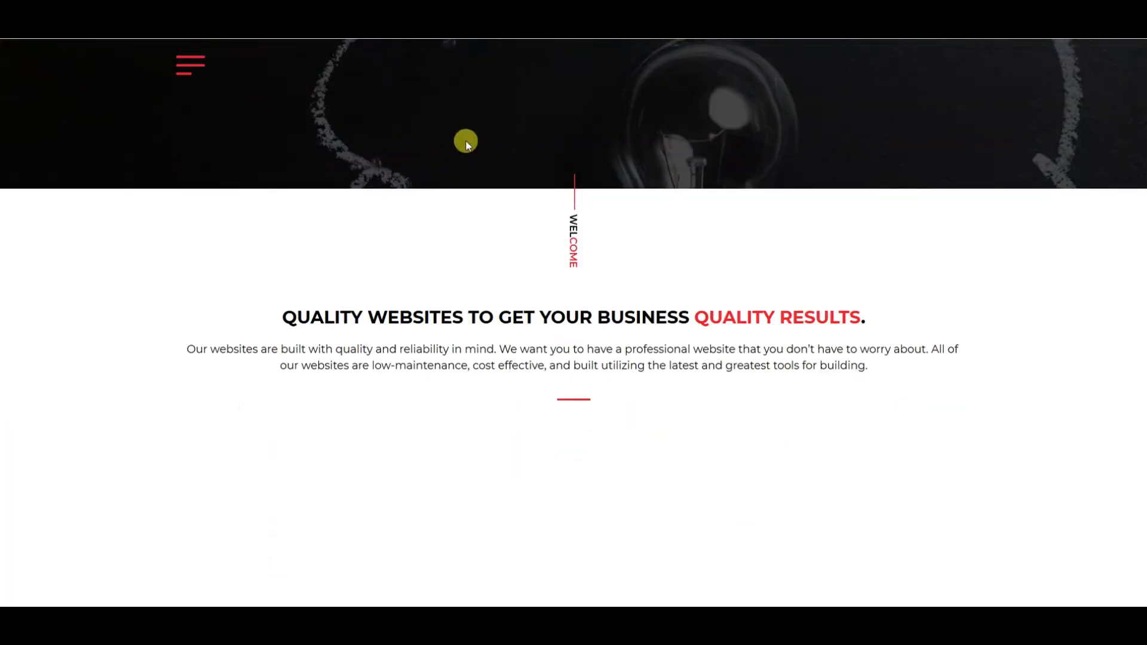
scroll(438, 146, "up", 15)
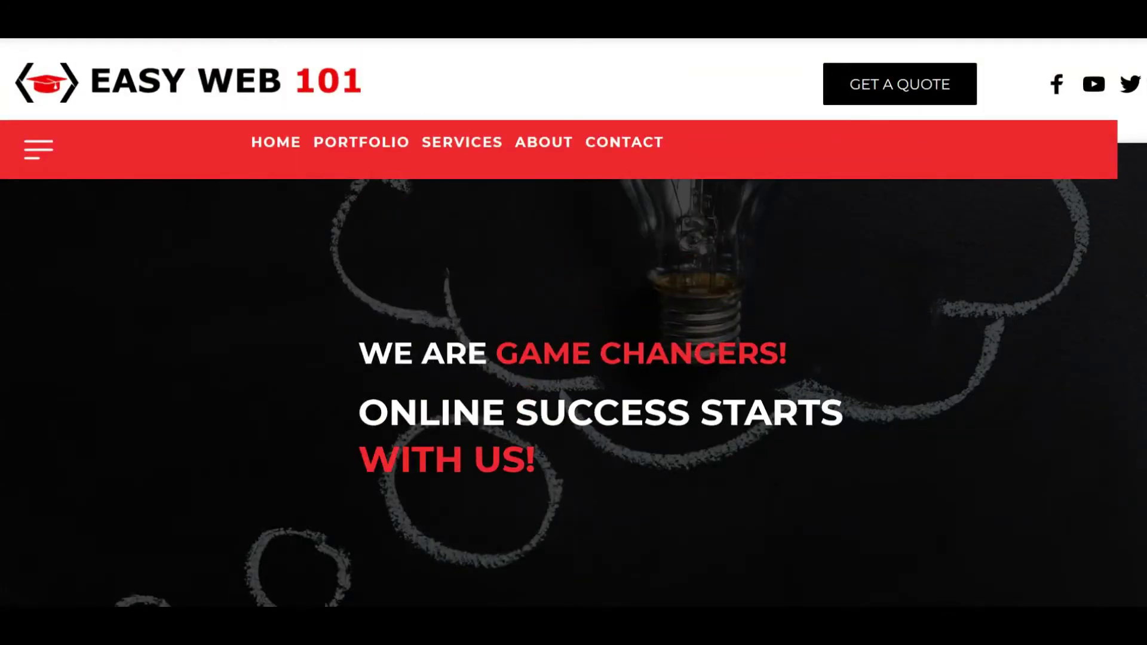
key("ctrl+l")
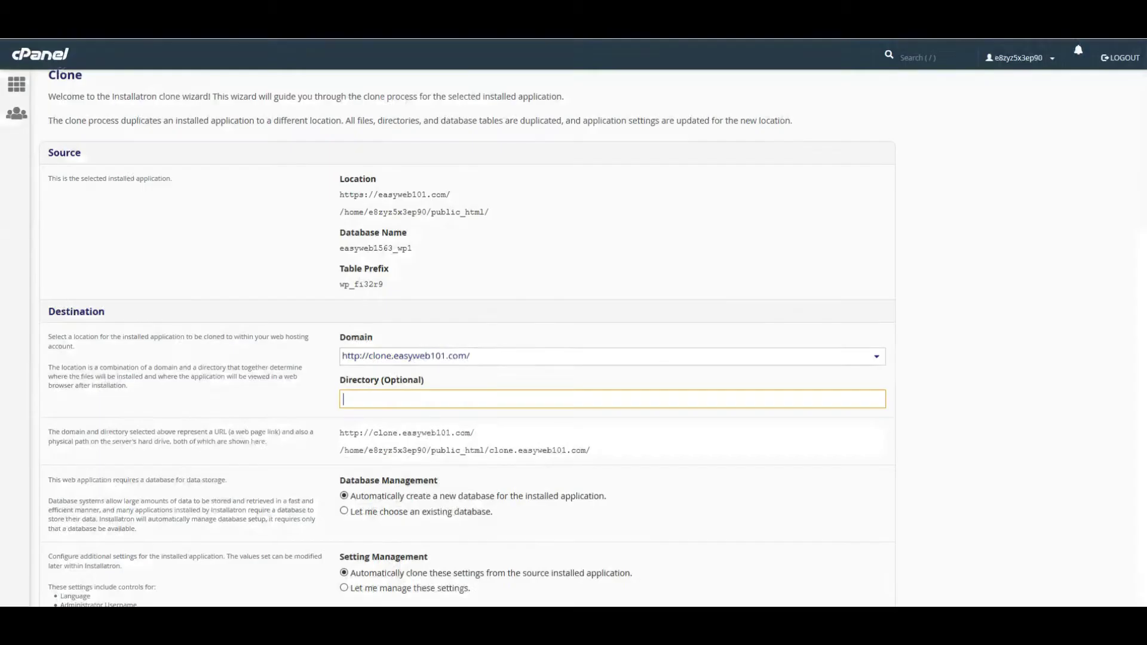
- Run the Installatron clone of Easy Web 101 to clone.easyweb101.com
scroll(648, 238, "down", 4)
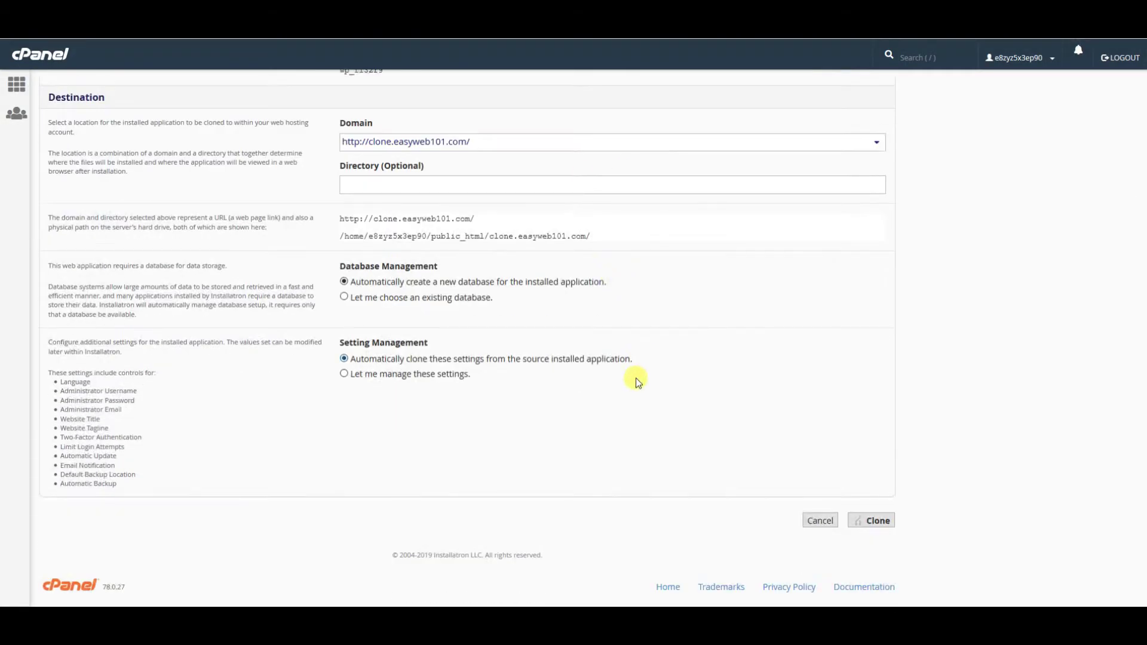
left_click(859, 517)
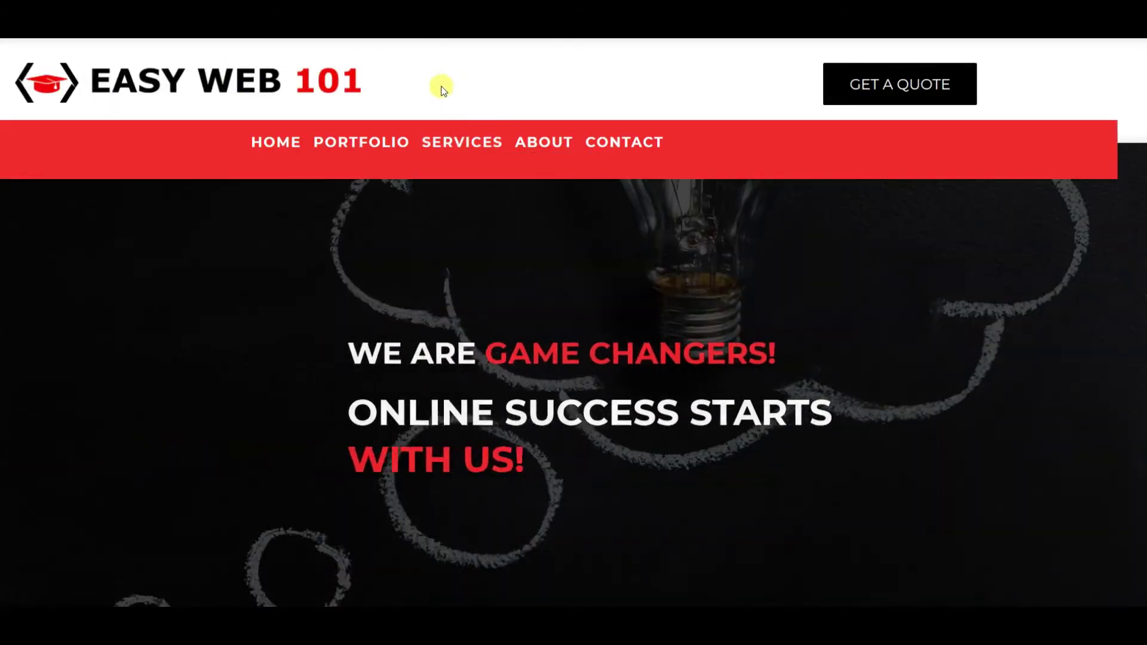
- Scroll the cloned homepage to the footer and back up to the Quality Websites feature cards
scroll(289, 75, "down", 3)
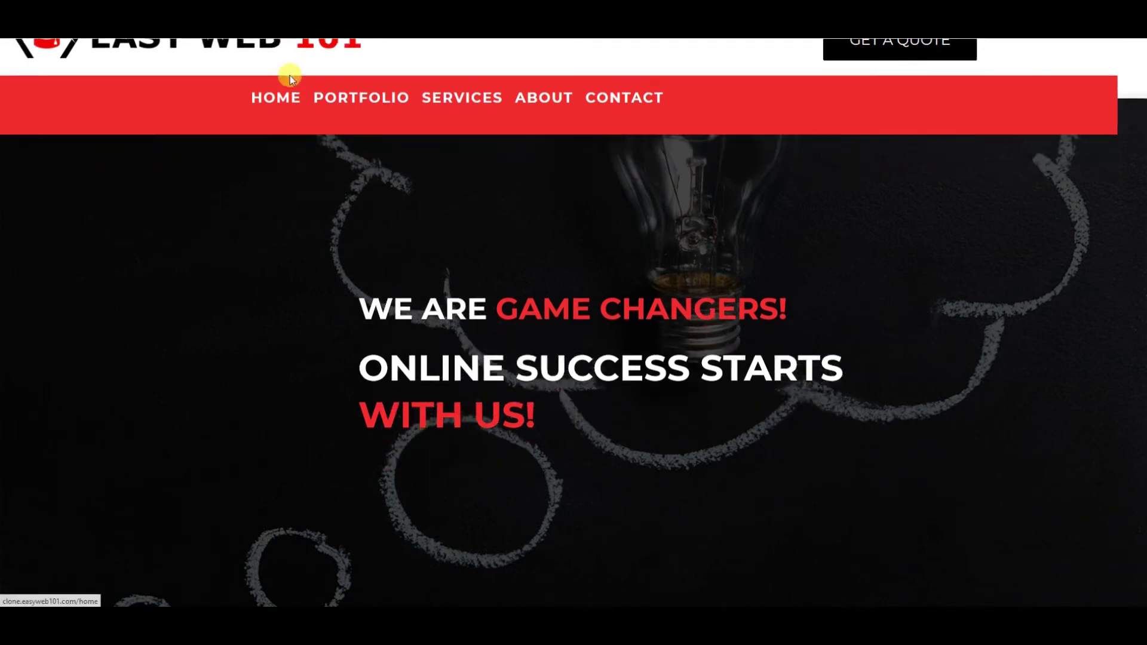
scroll(243, 64, "down", 8)
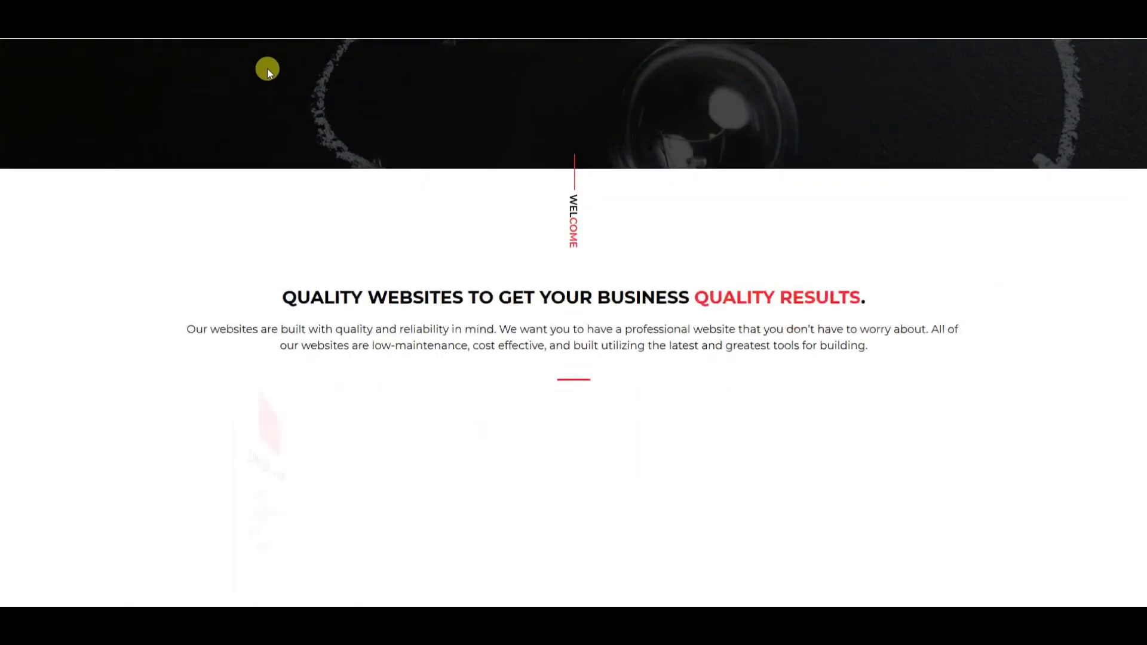
scroll(267, 71, "down", 1)
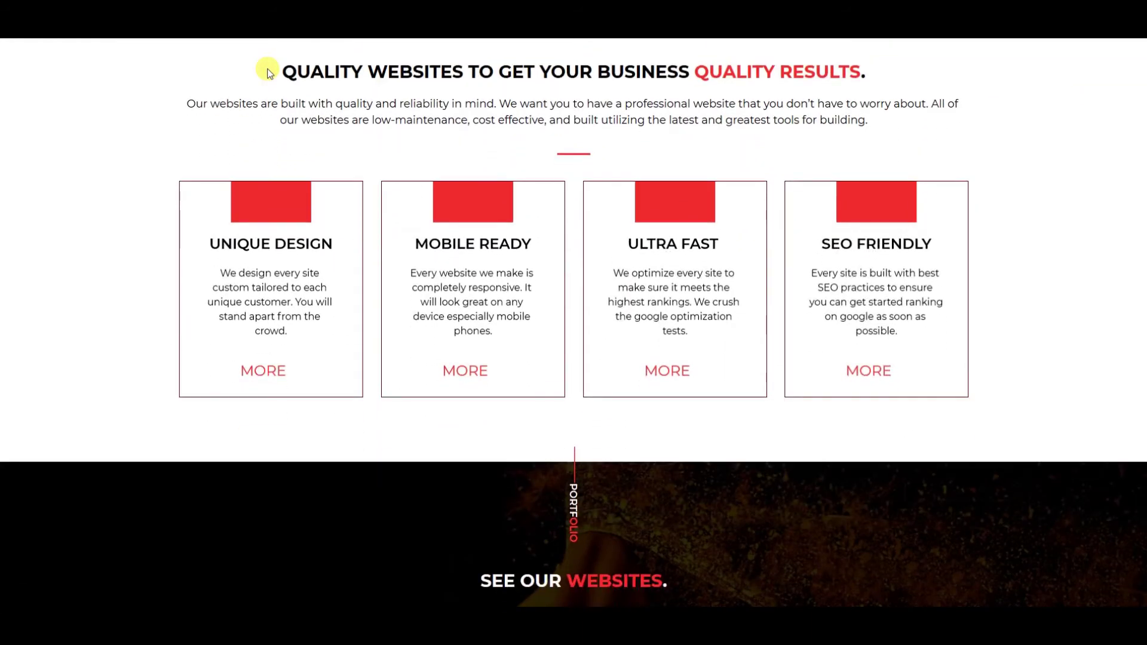
scroll(266, 72, "down", 10)
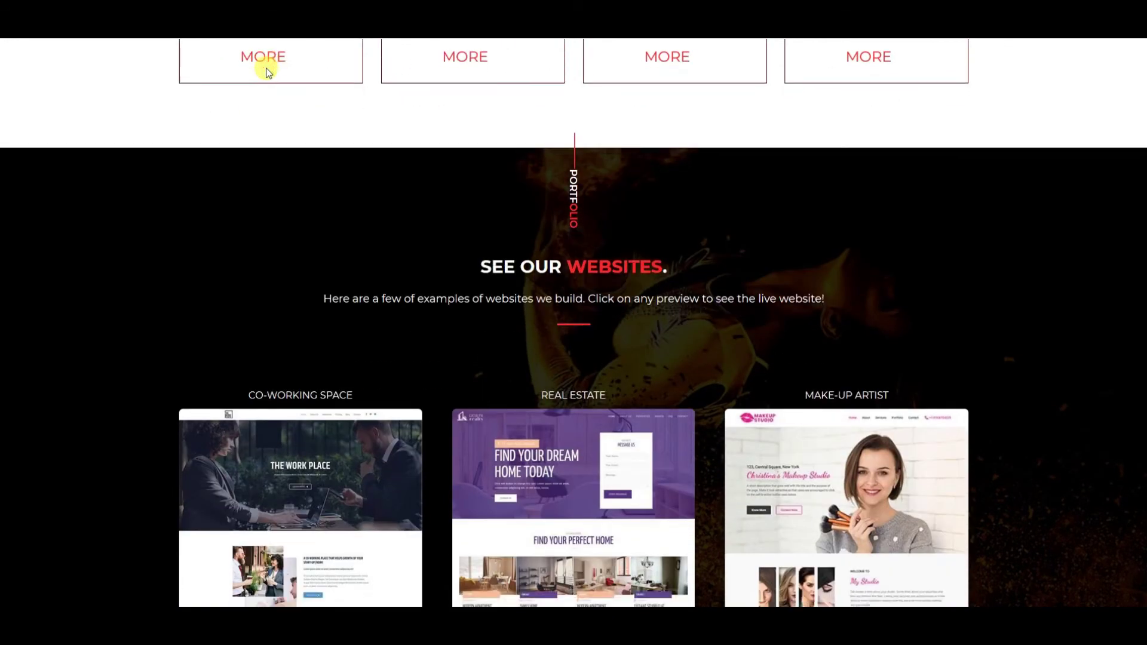
scroll(266, 70, "down", 15)
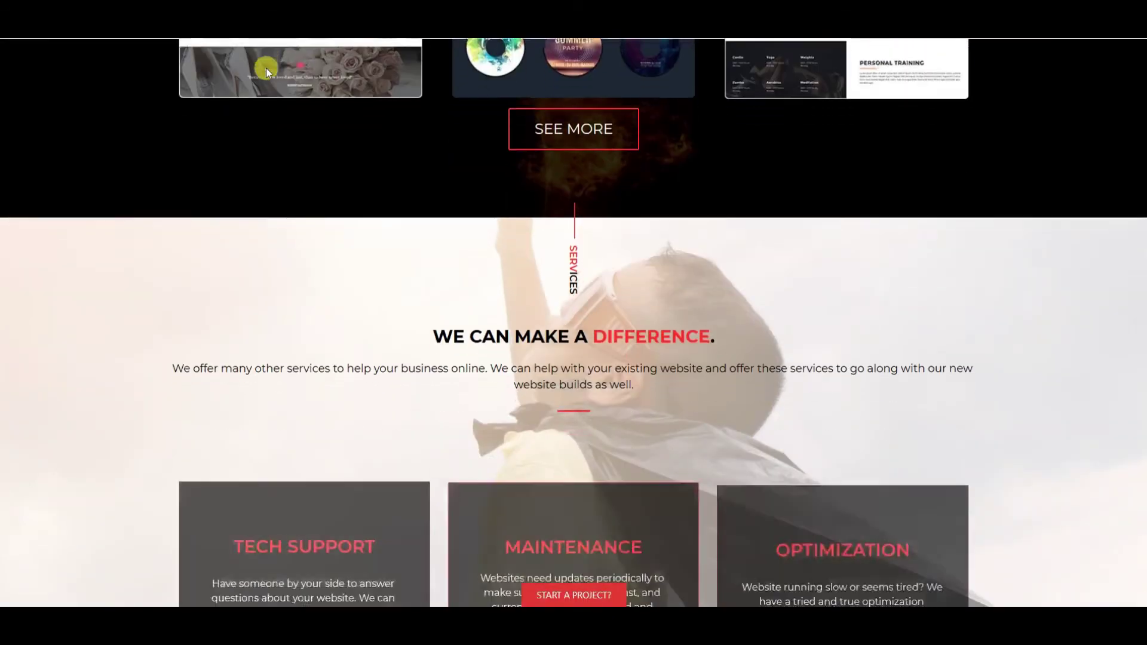
scroll(267, 71, "down", 11)
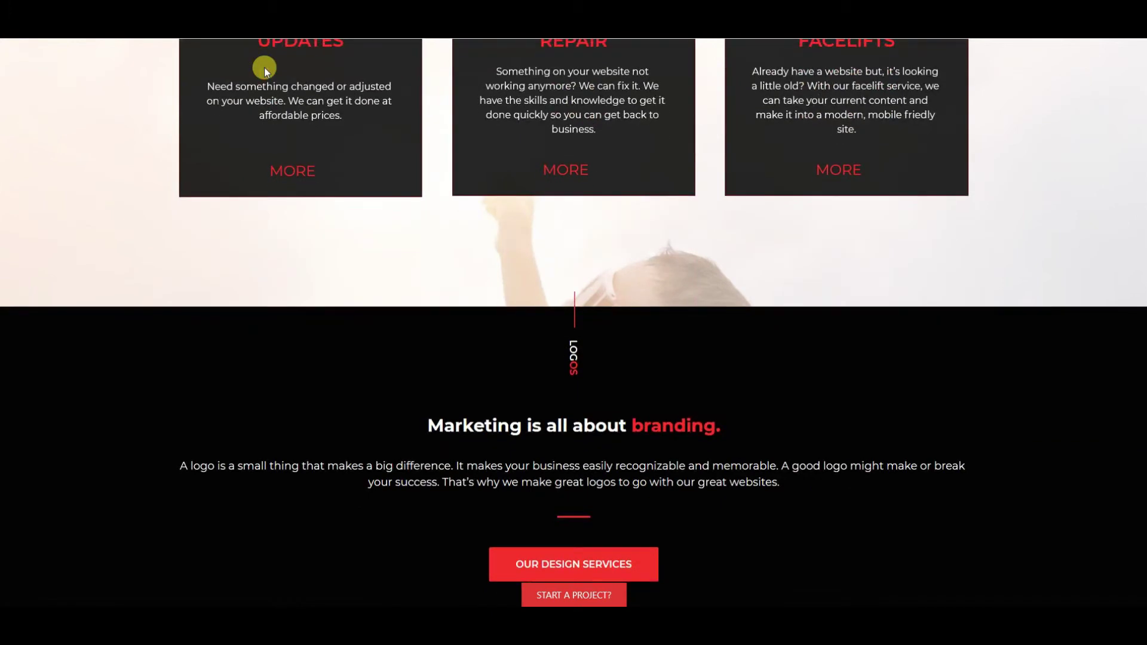
scroll(265, 70, "down", 14)
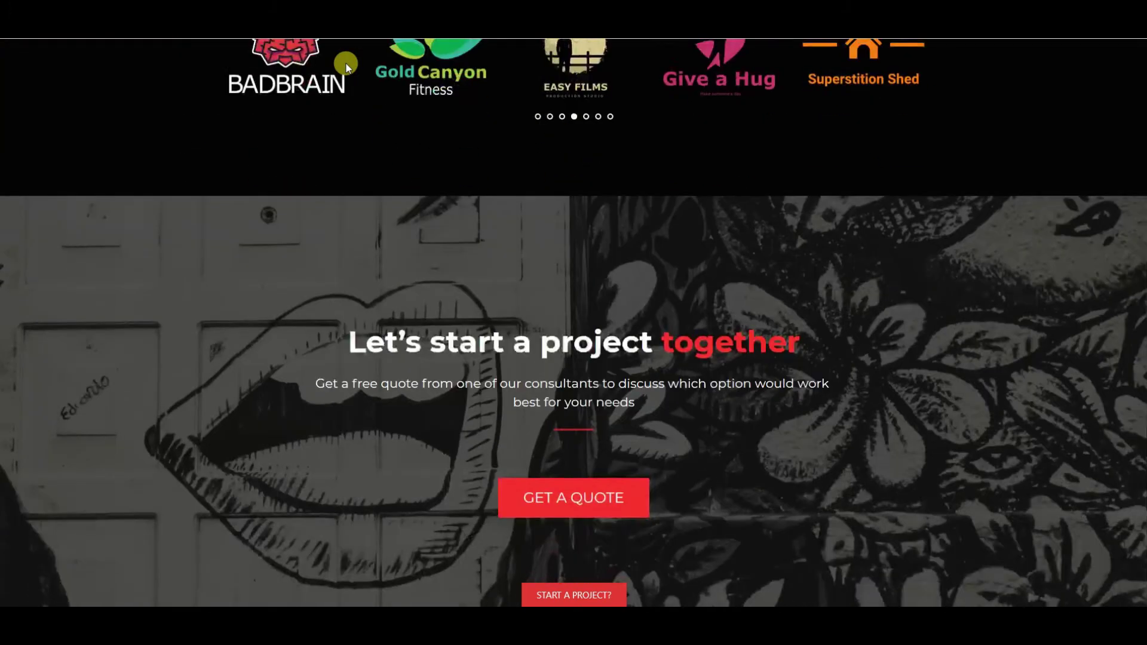
scroll(345, 66, "up", 12)
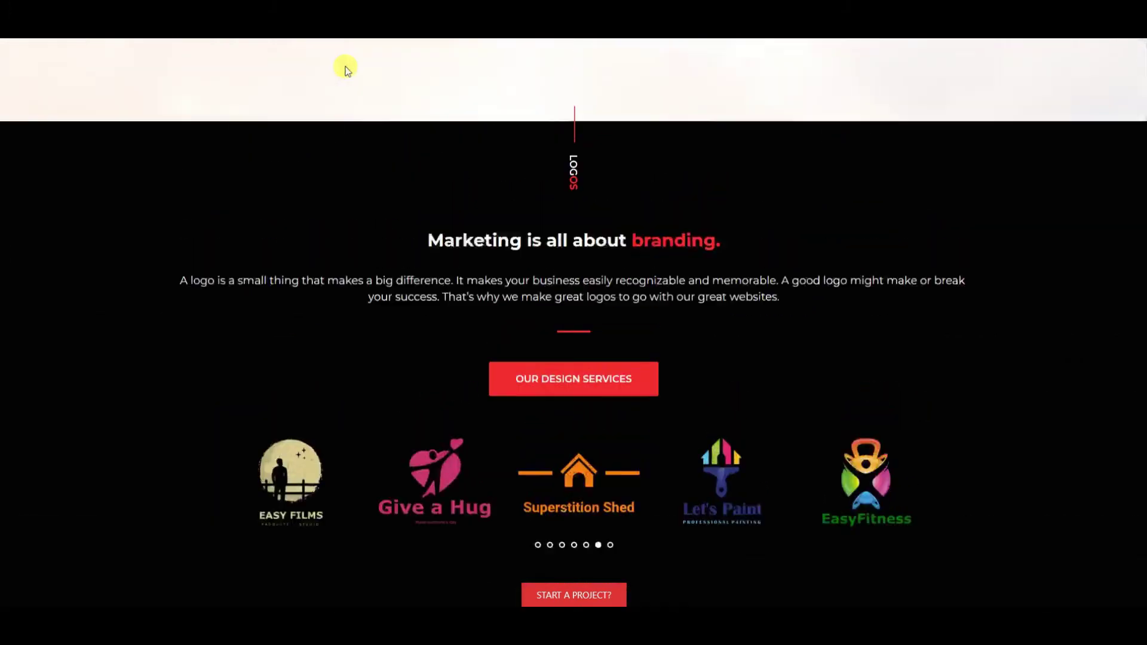
scroll(345, 66, "up", 12)
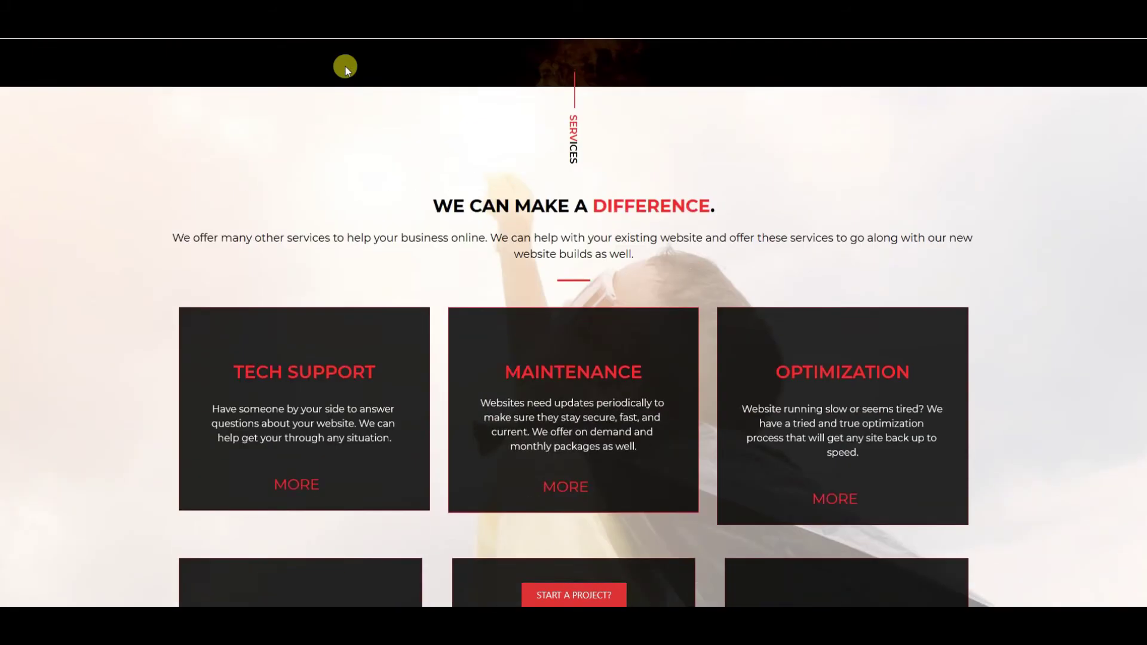
scroll(567, 261, "up", 11)
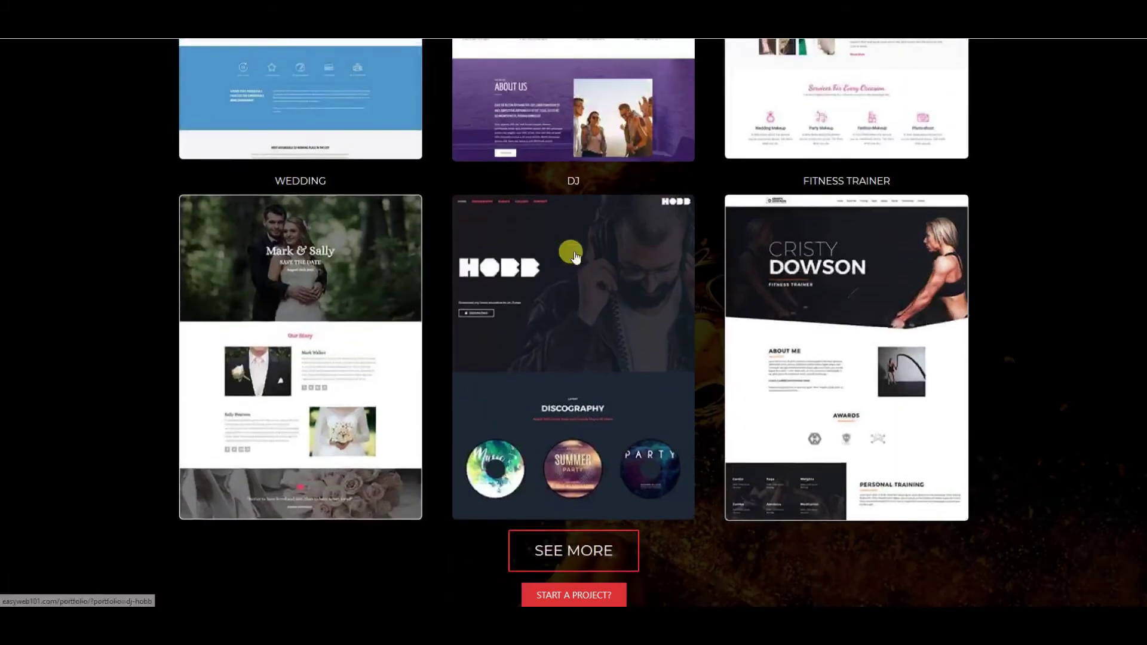
scroll(568, 176, "up", 11)
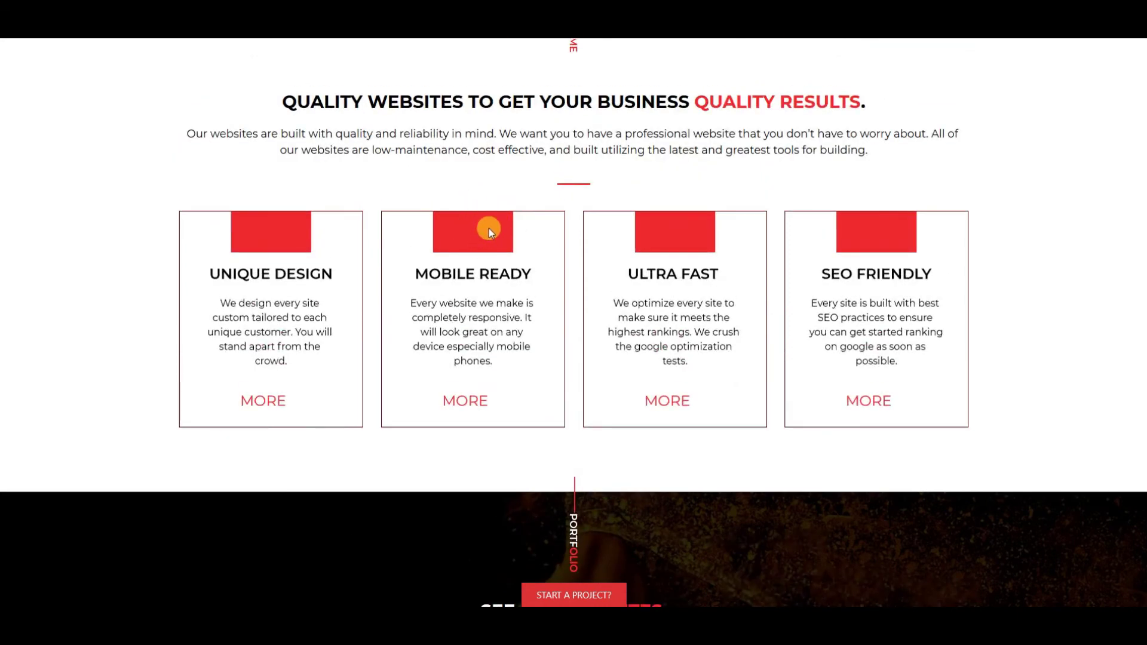
right_click(479, 240)
- Dismiss the card's context menu and switch to the Installatron tab and back
left_click(472, 226)
key("ctrl+Tab")
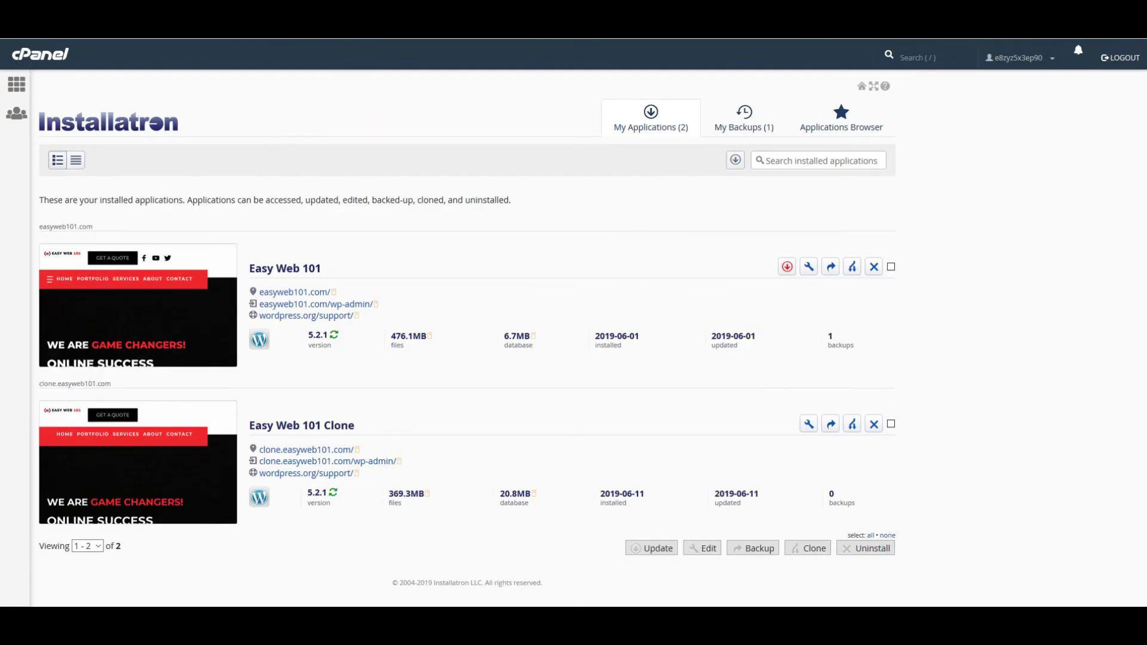
key("ctrl+Tab")
scroll(493, 181, "up", 8)
scroll(481, 174, "up", 4)
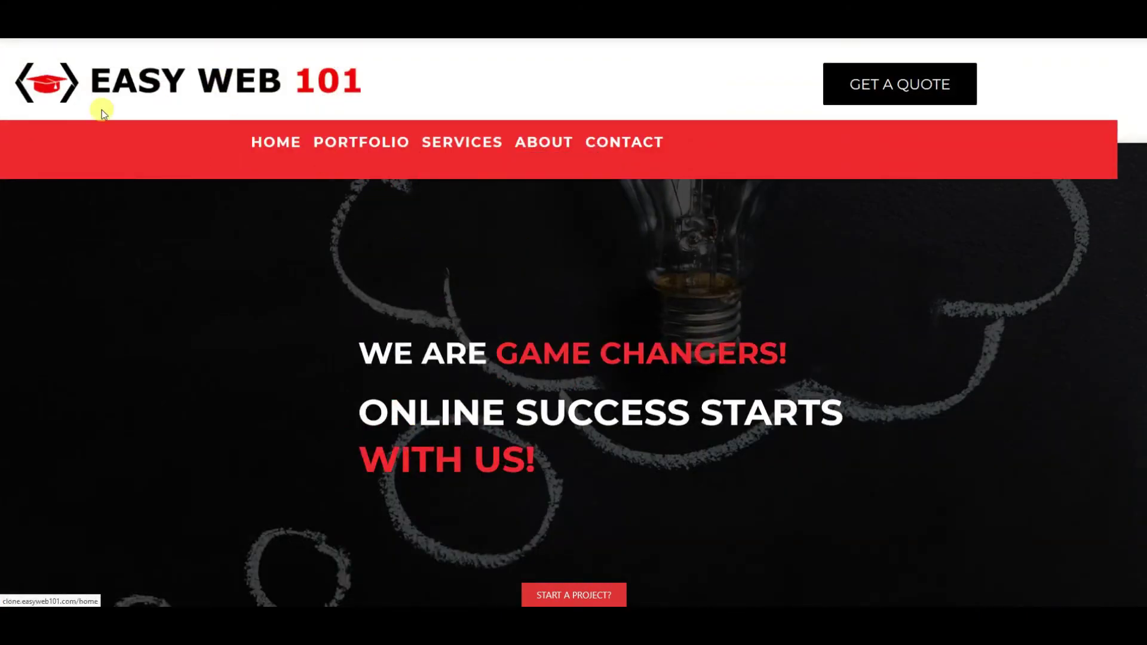
scroll(547, 243, "down", 10)
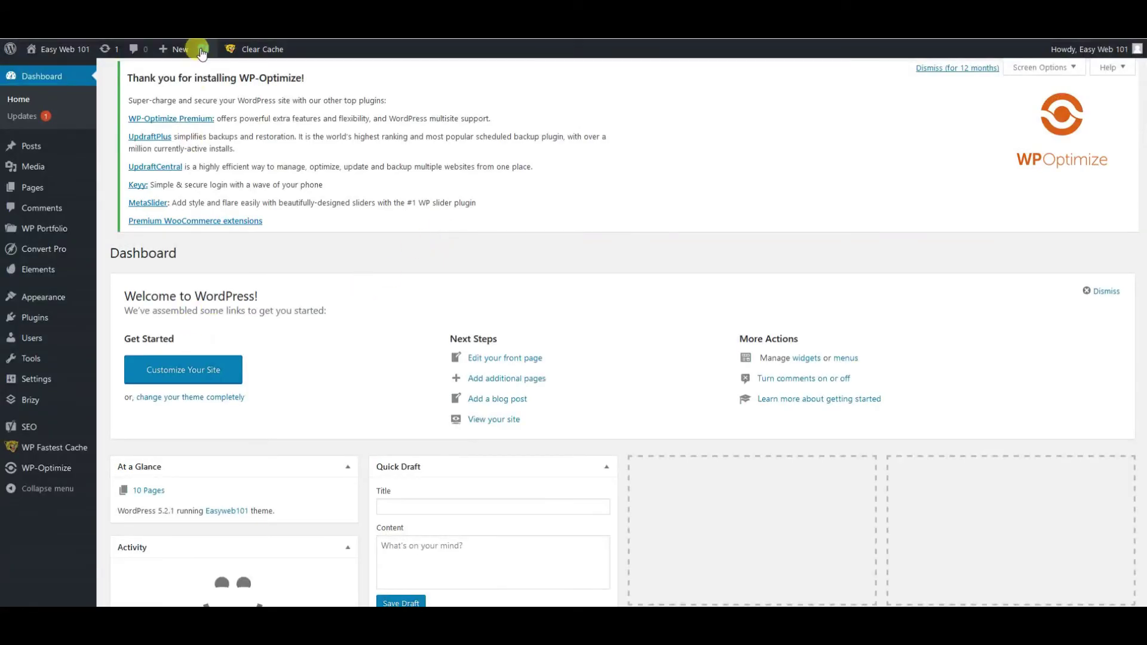
- Choose Delete Cache and Minified CSS/JS from the WordPress admin bar's Clear Cache menu
mouse_move(258, 51)
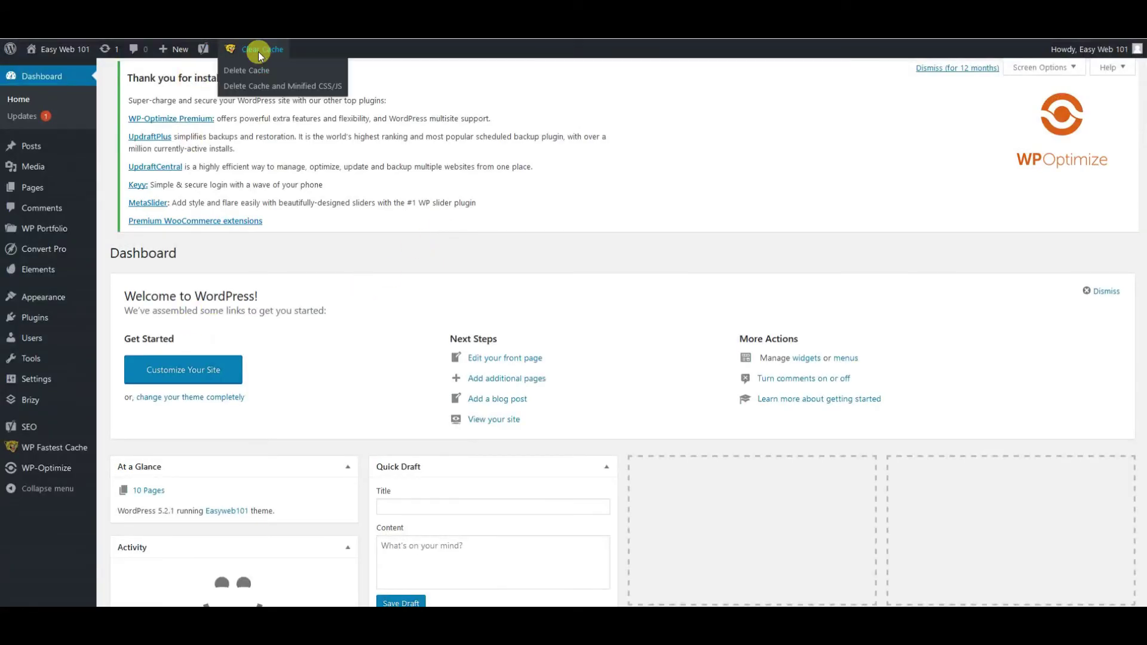
left_click(257, 85)
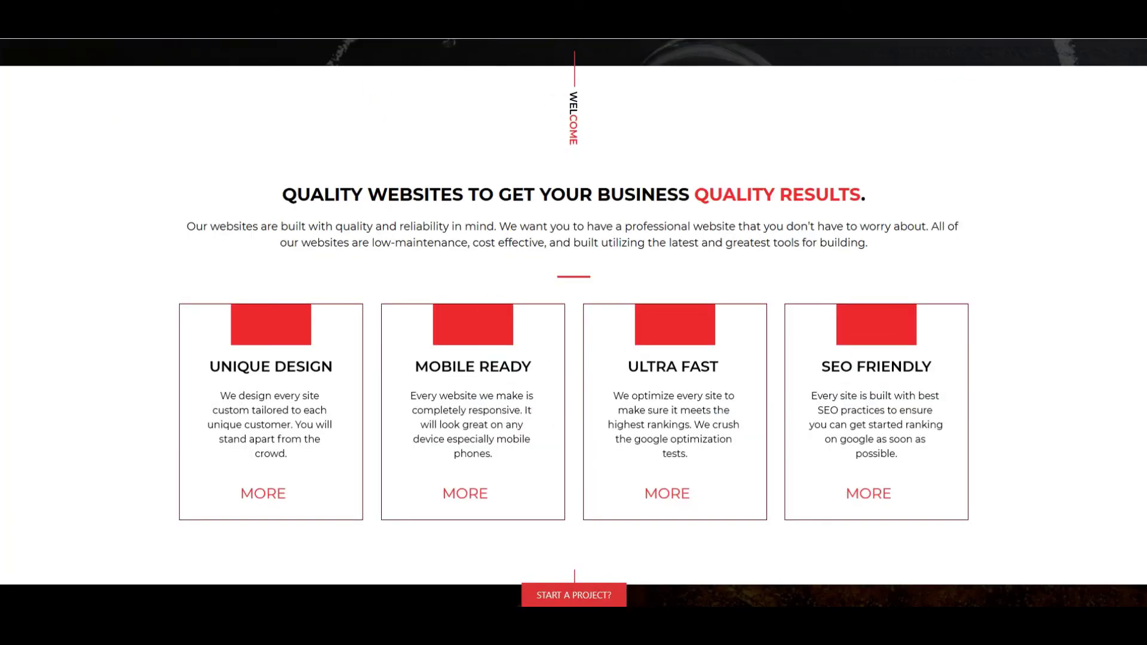
- Reload clone.easyweb101.com and scroll through to confirm the feature cards' red boxes show icons
key("F5")
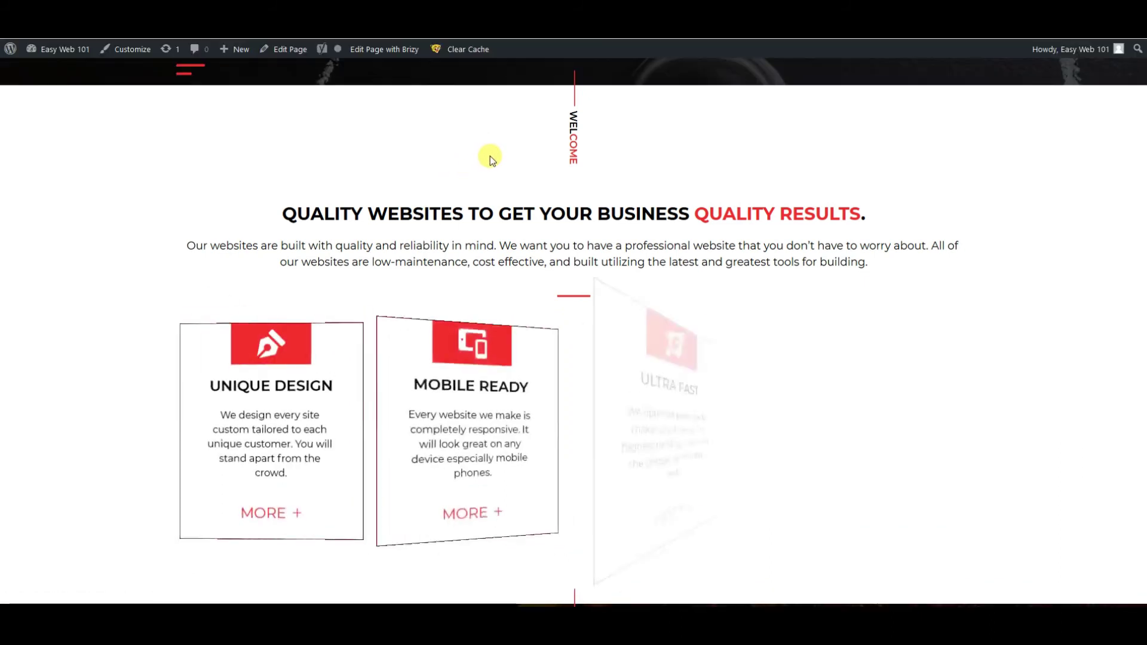
scroll(566, 236, "up", 8)
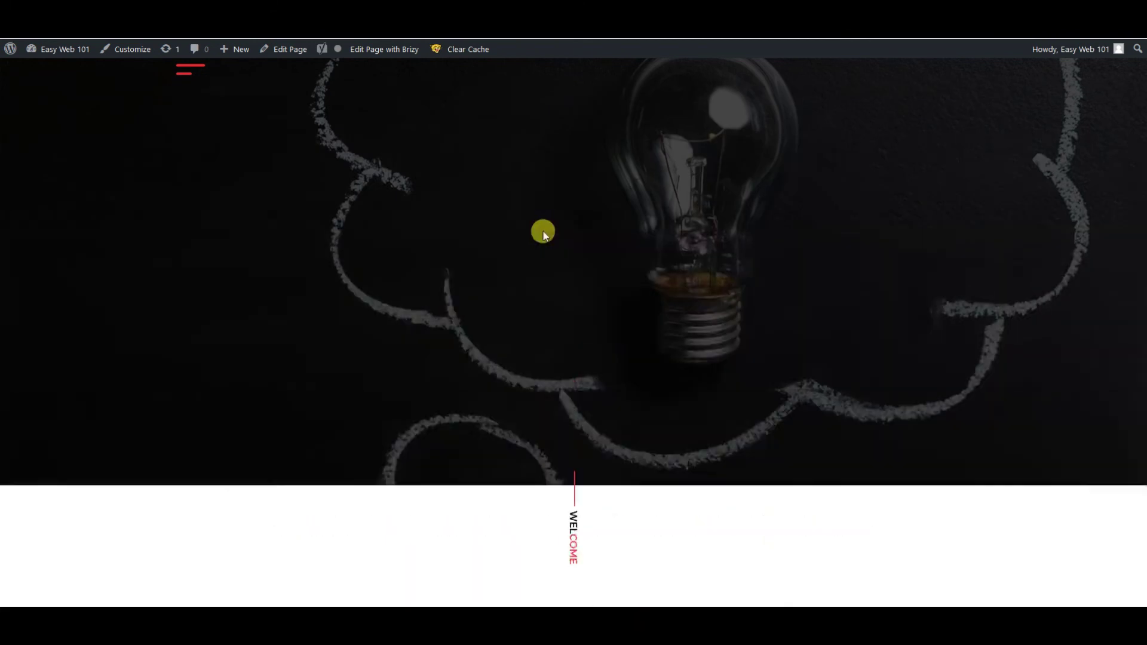
scroll(538, 239, "down", 8)
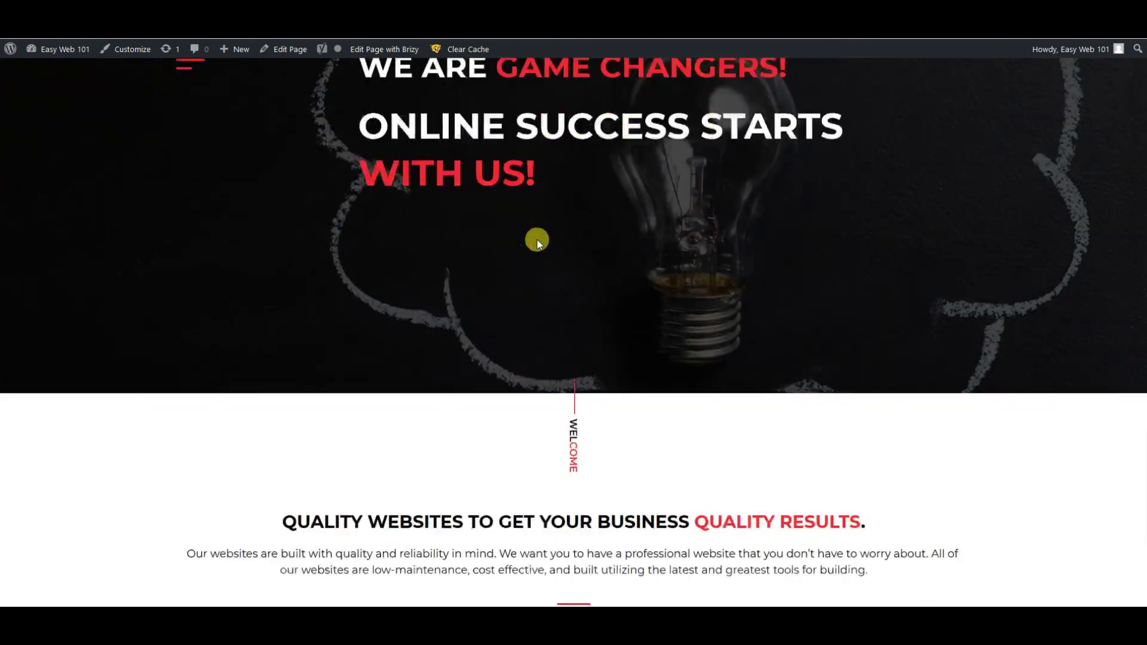
scroll(519, 250, "down", 9)
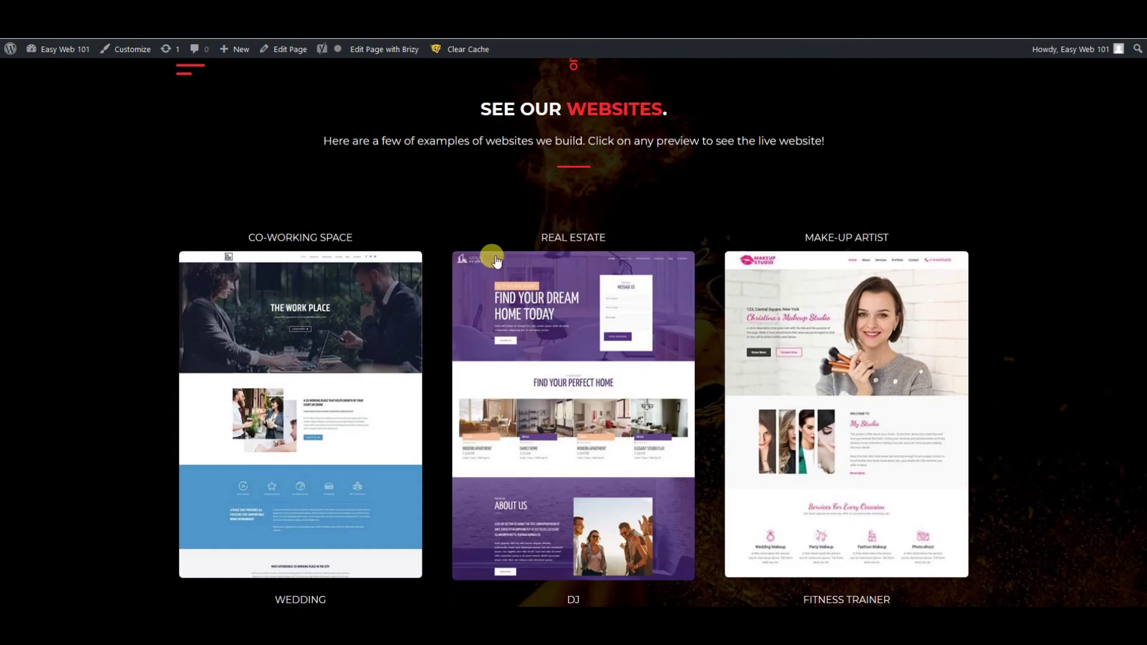
scroll(494, 257, "down", 12)
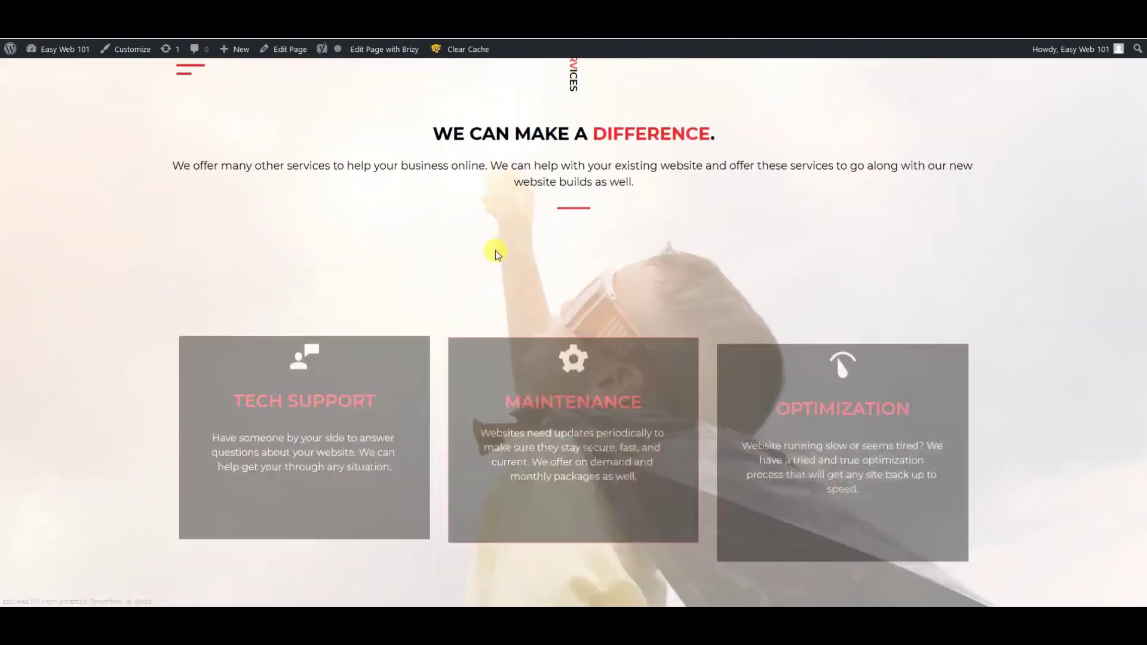
scroll(496, 251, "down", 10)
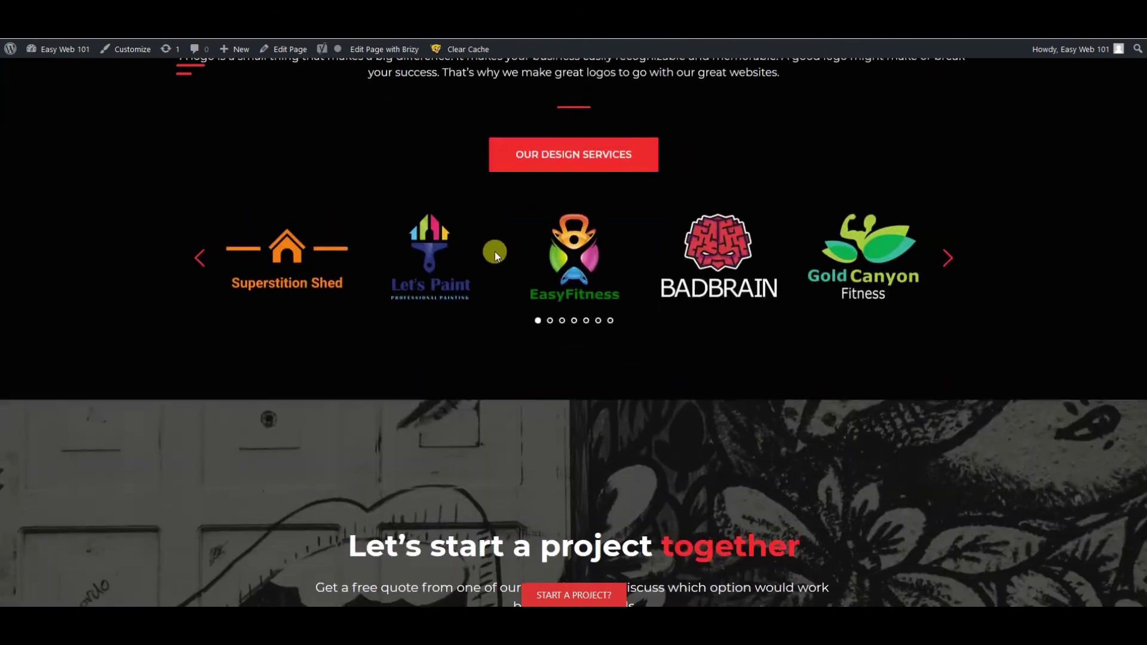
scroll(494, 252, "up", 20)
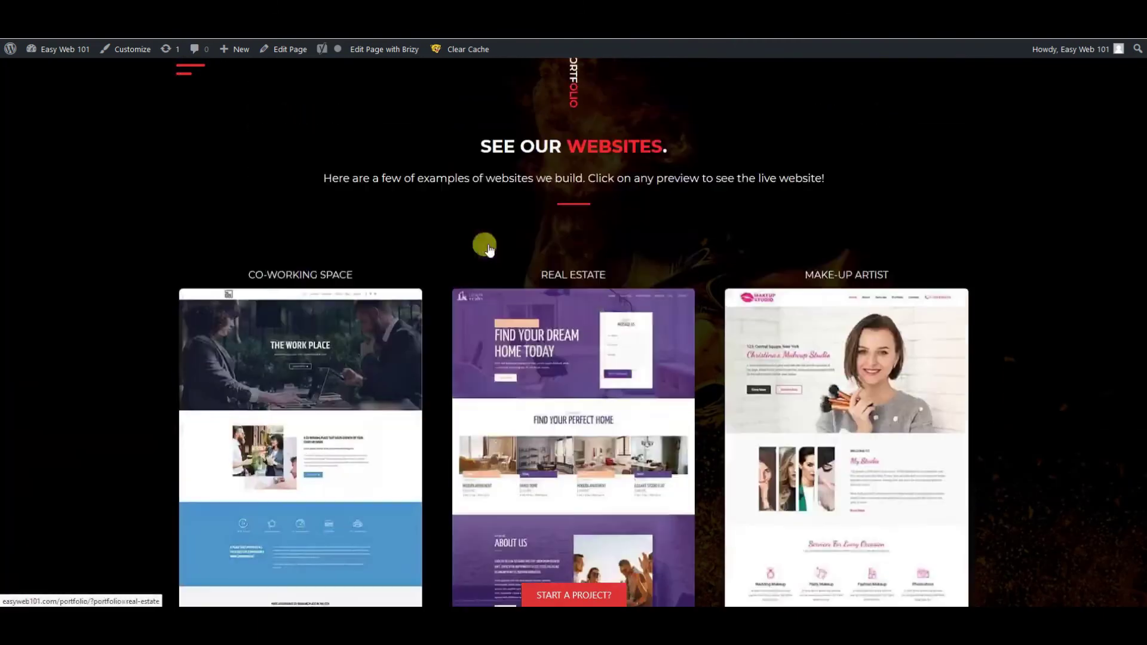
scroll(489, 249, "up", 8)
scroll(488, 248, "down", 6)
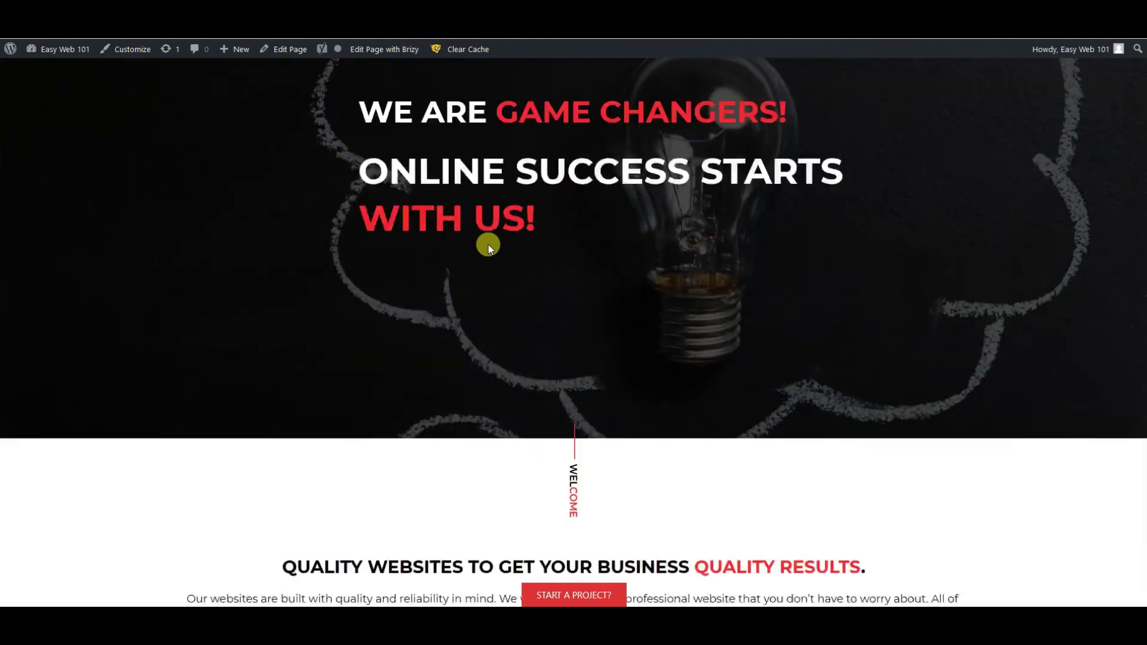
scroll(489, 245, "down", 10)
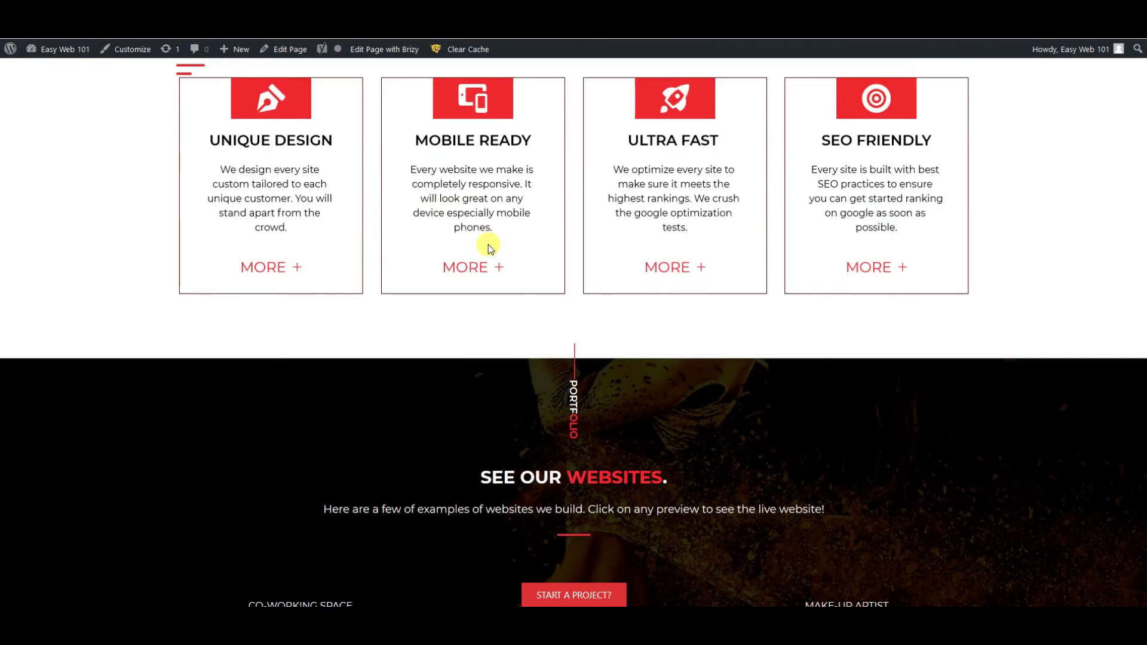